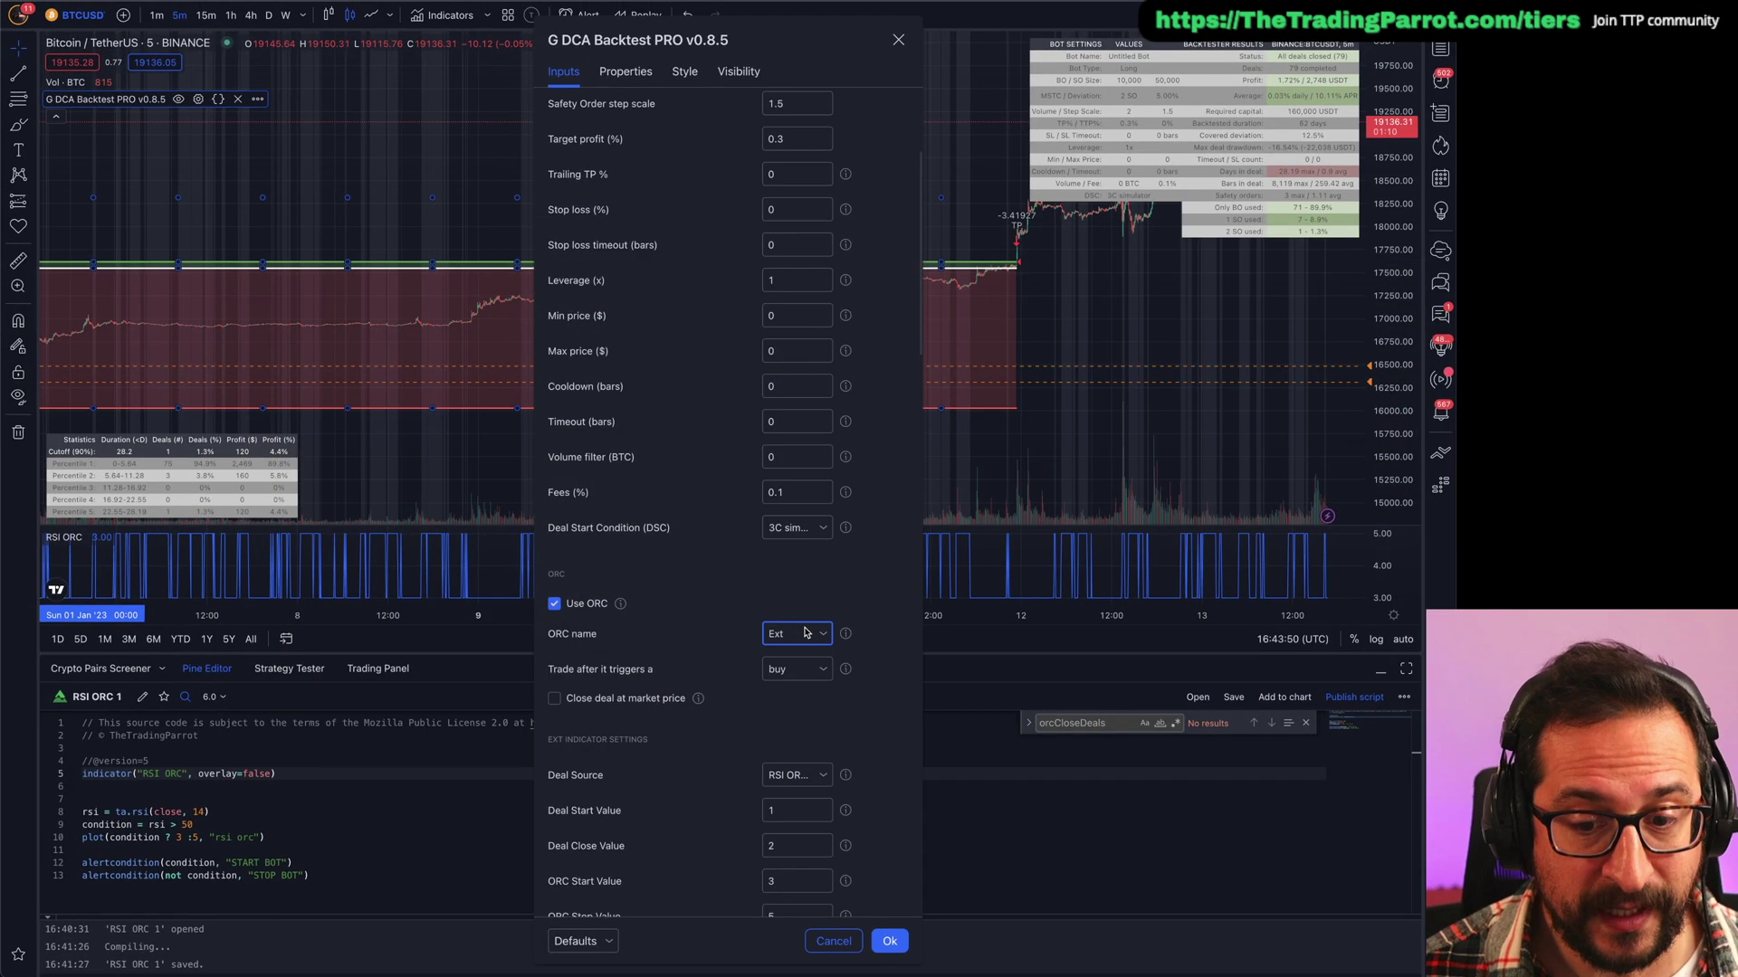
Review the ORC name choices, dismiss the alert notification, and keep Ext as the ORC name.
click(806, 632)
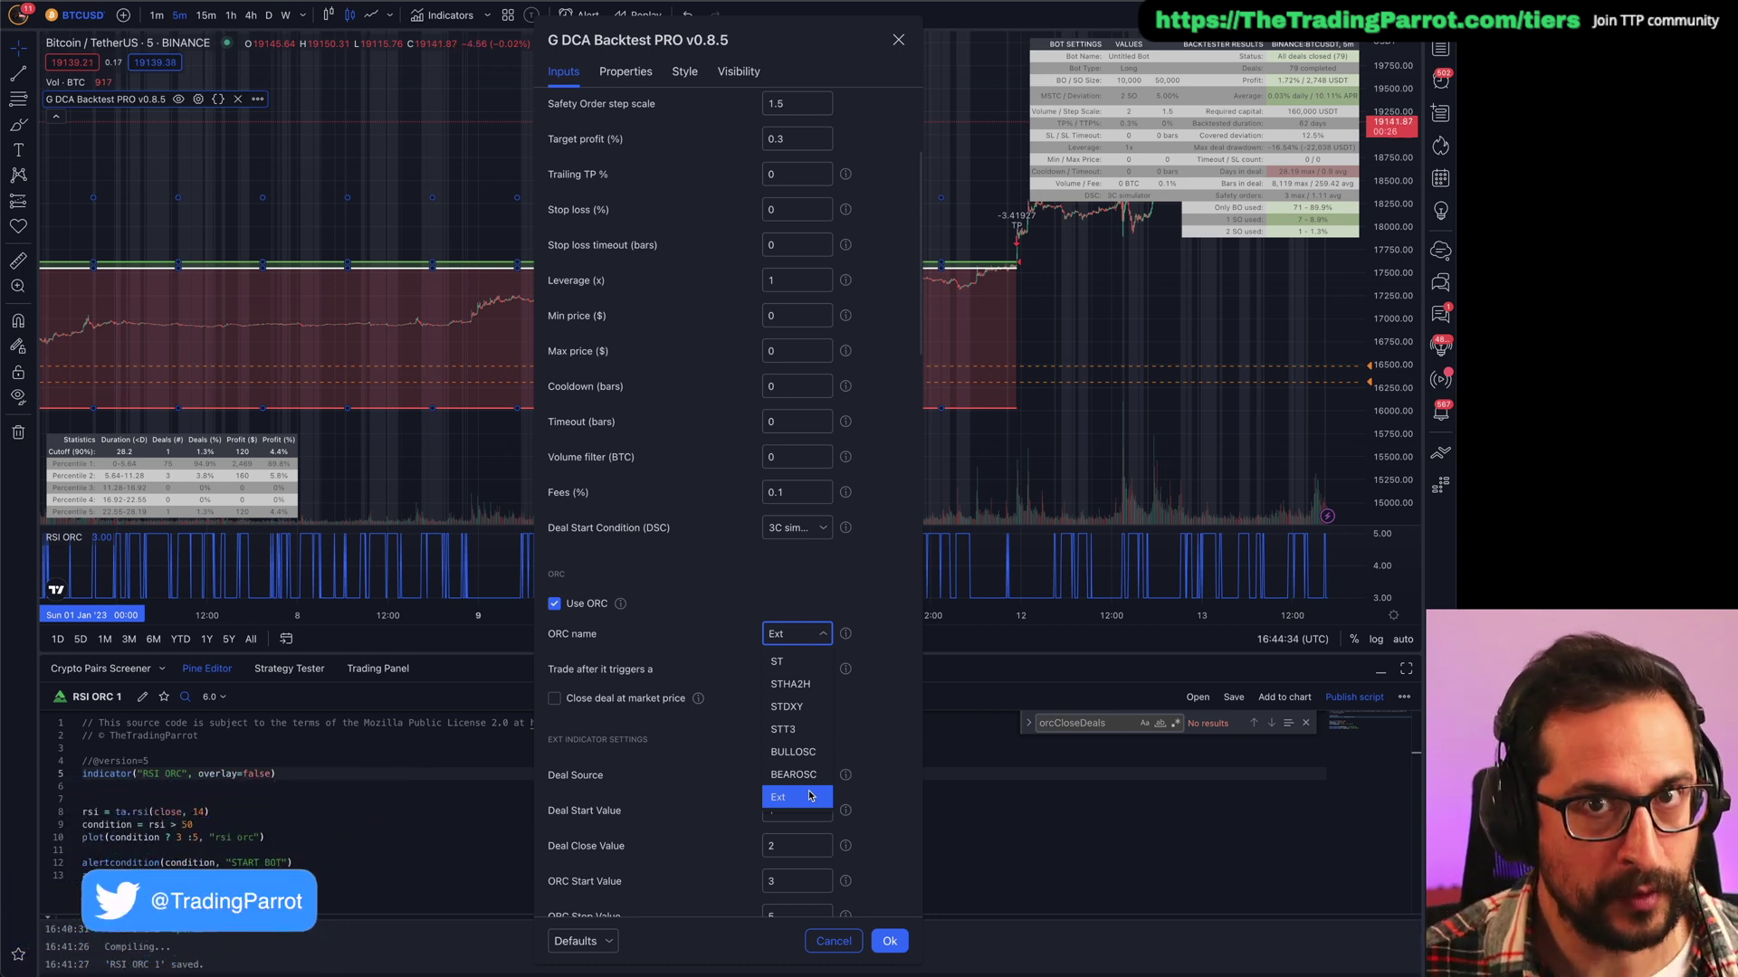
click(809, 796)
scroll(876, 665, up, 3)
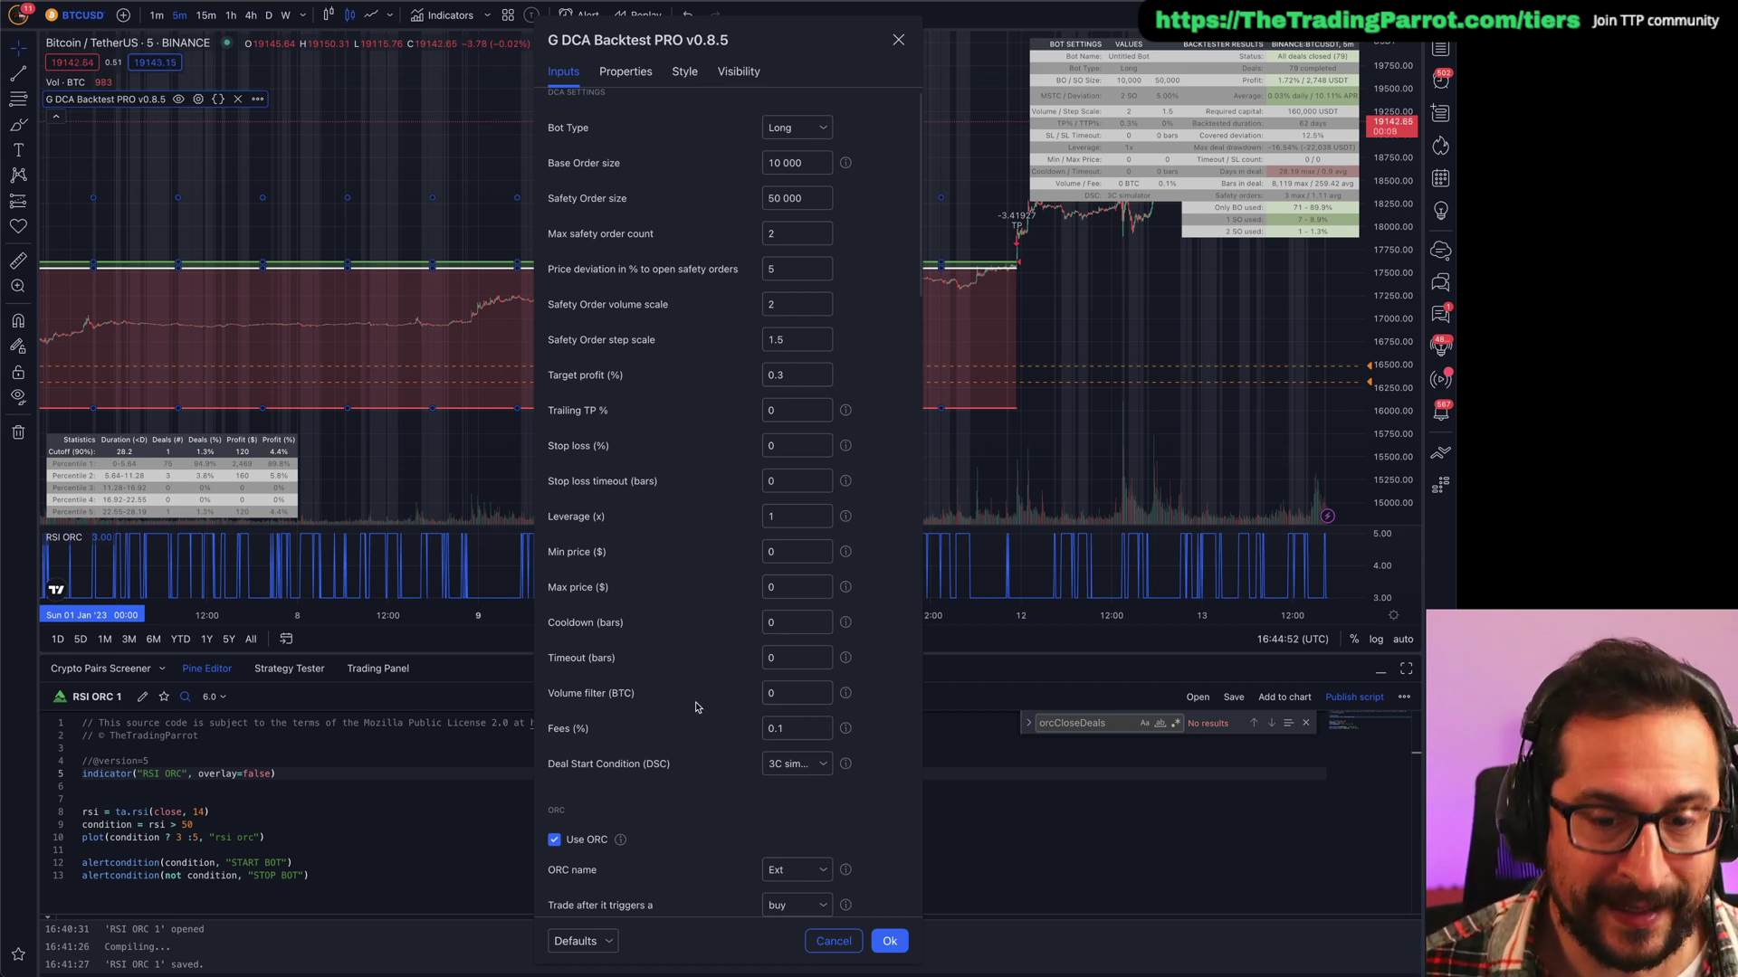
scroll(696, 707, down, 4)
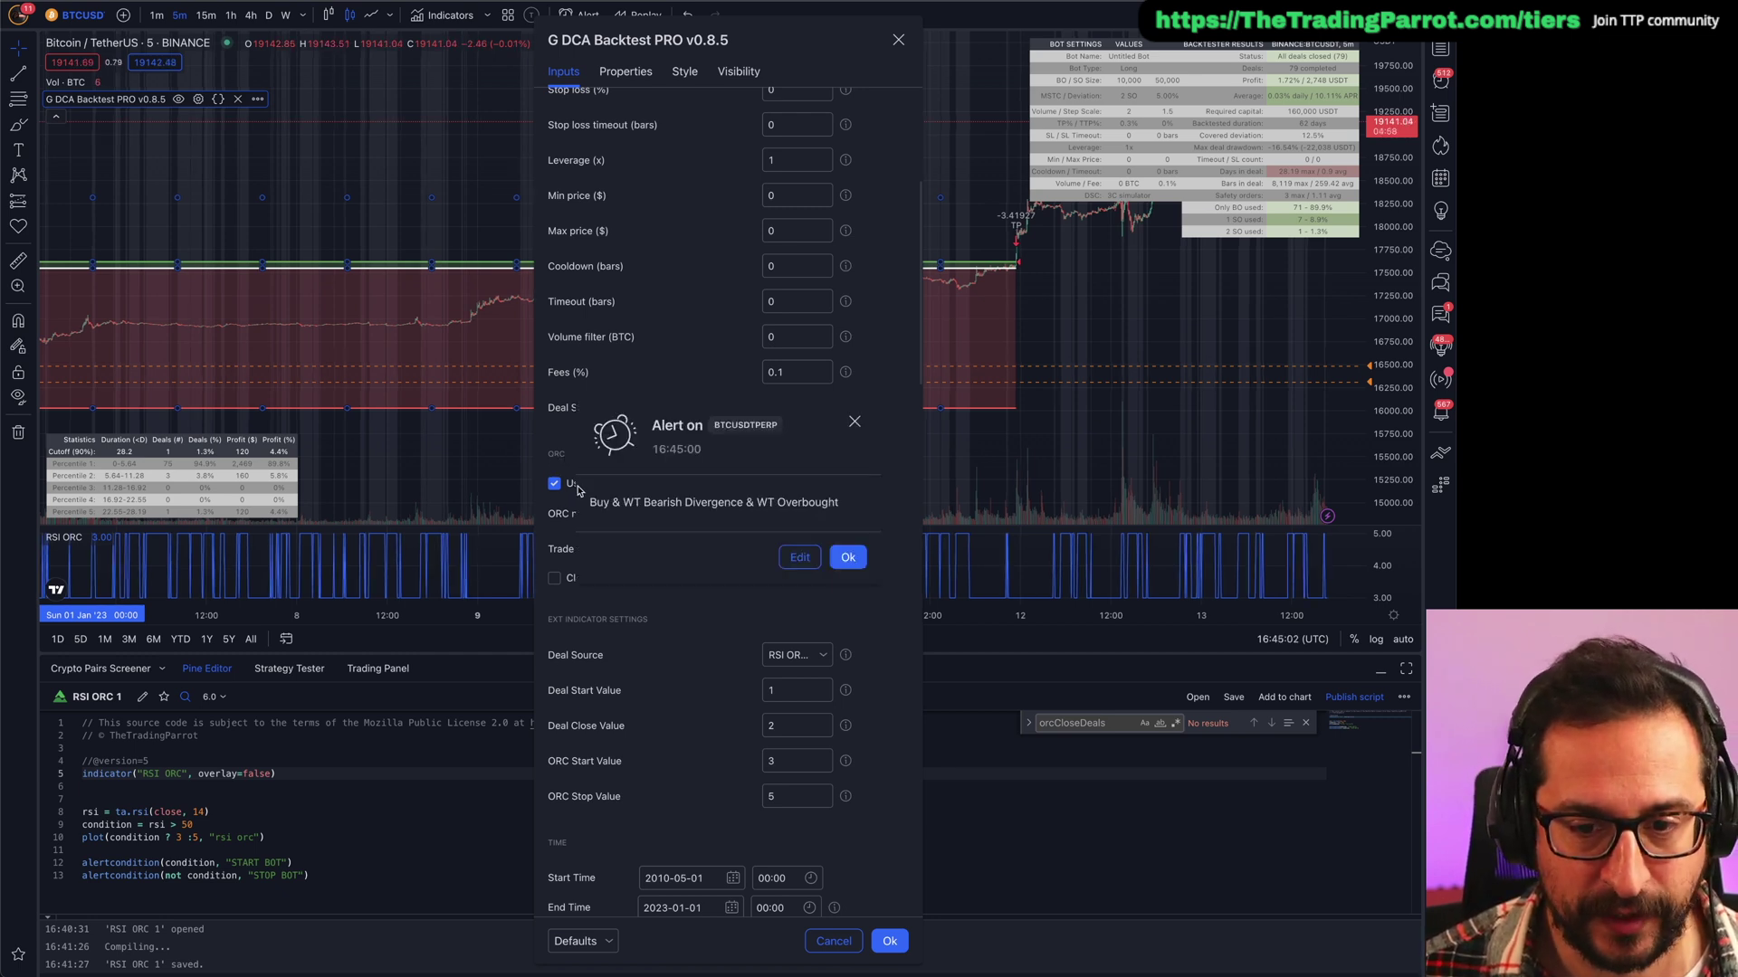
click(837, 559)
scroll(788, 529, up, 1)
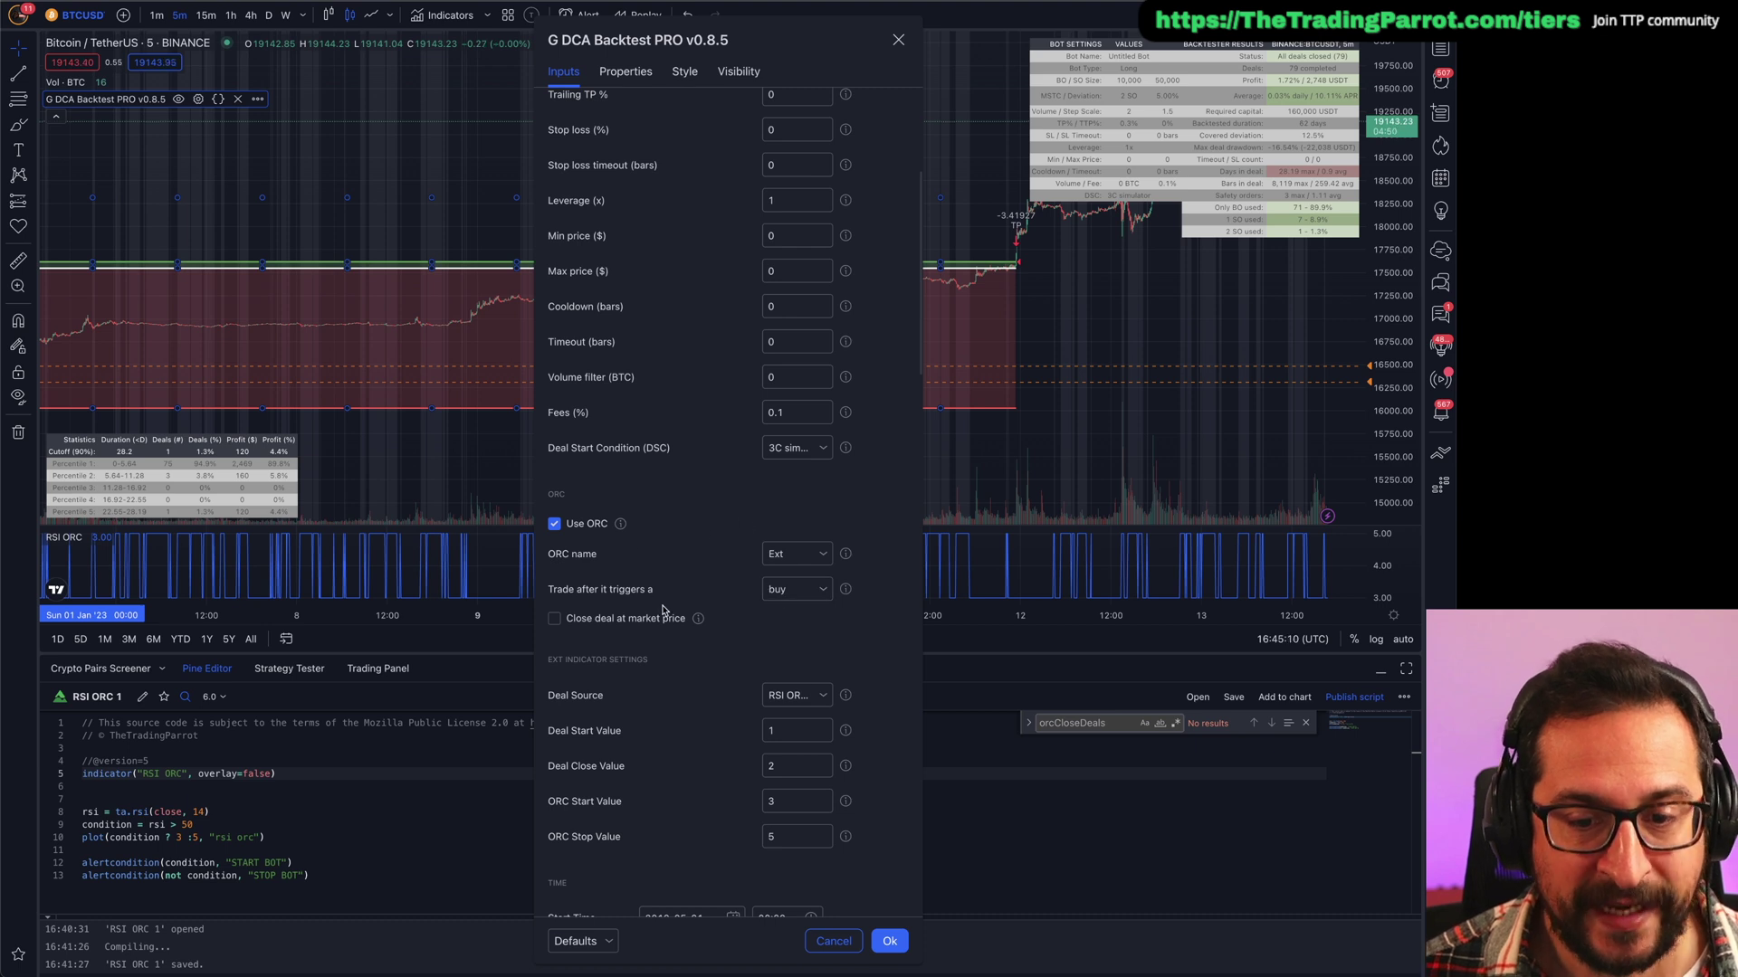
click(797, 554)
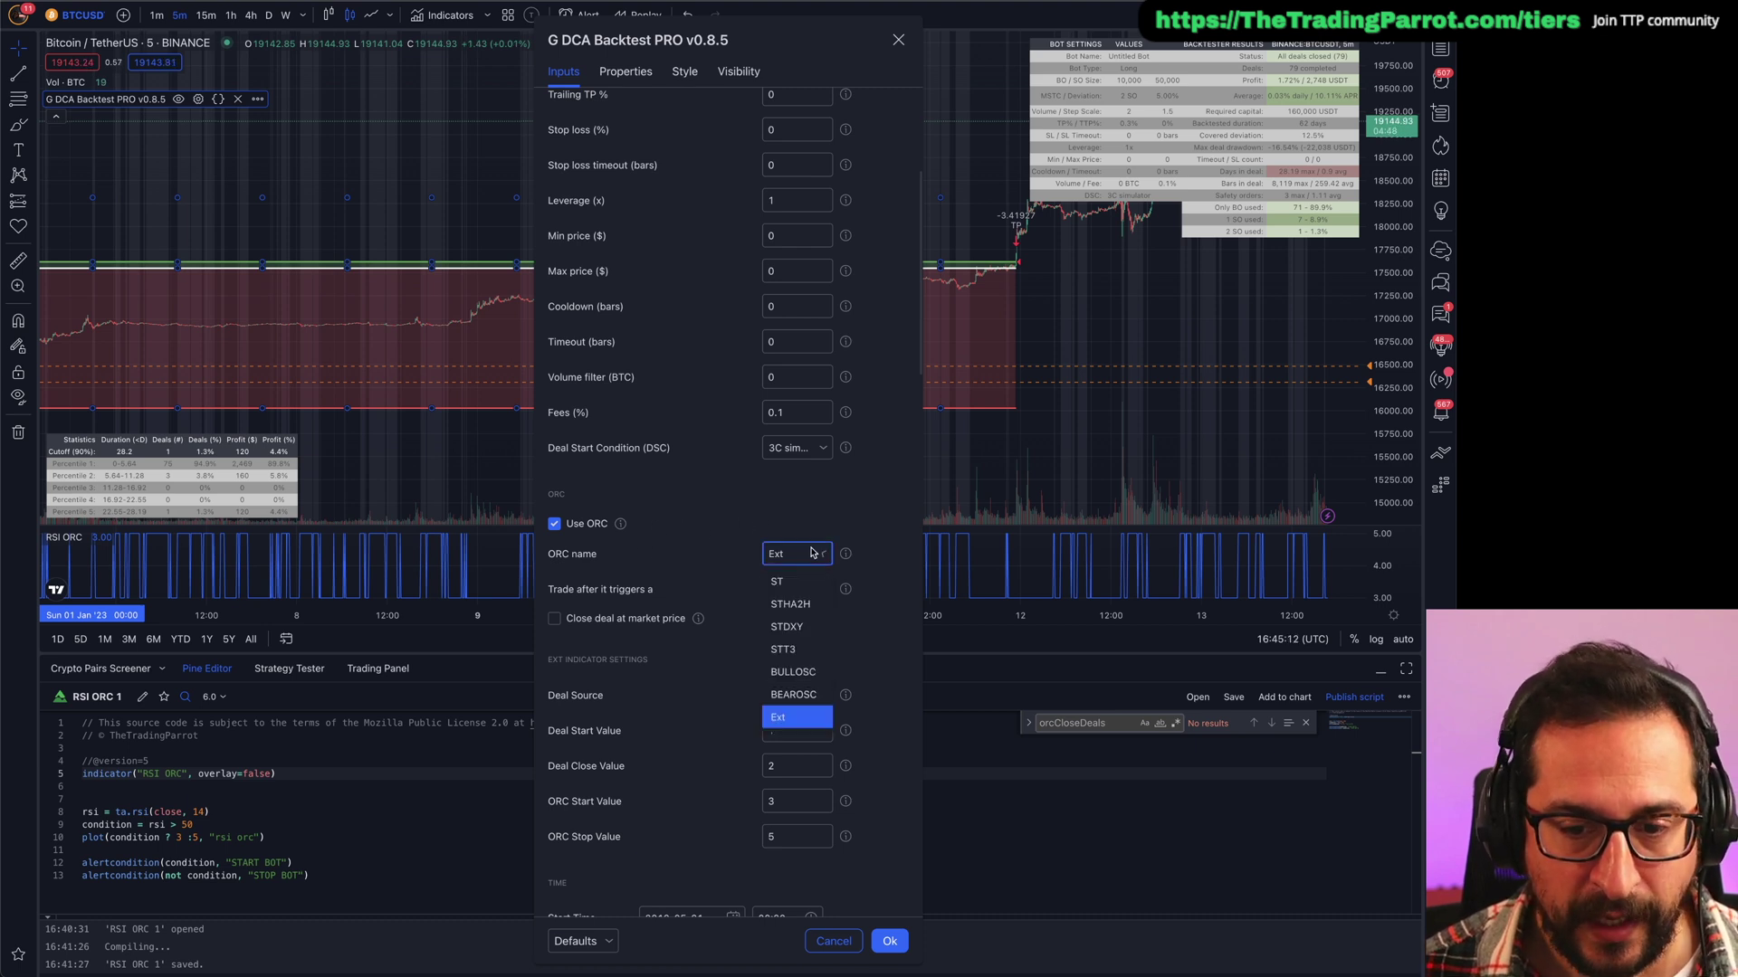
click(795, 719)
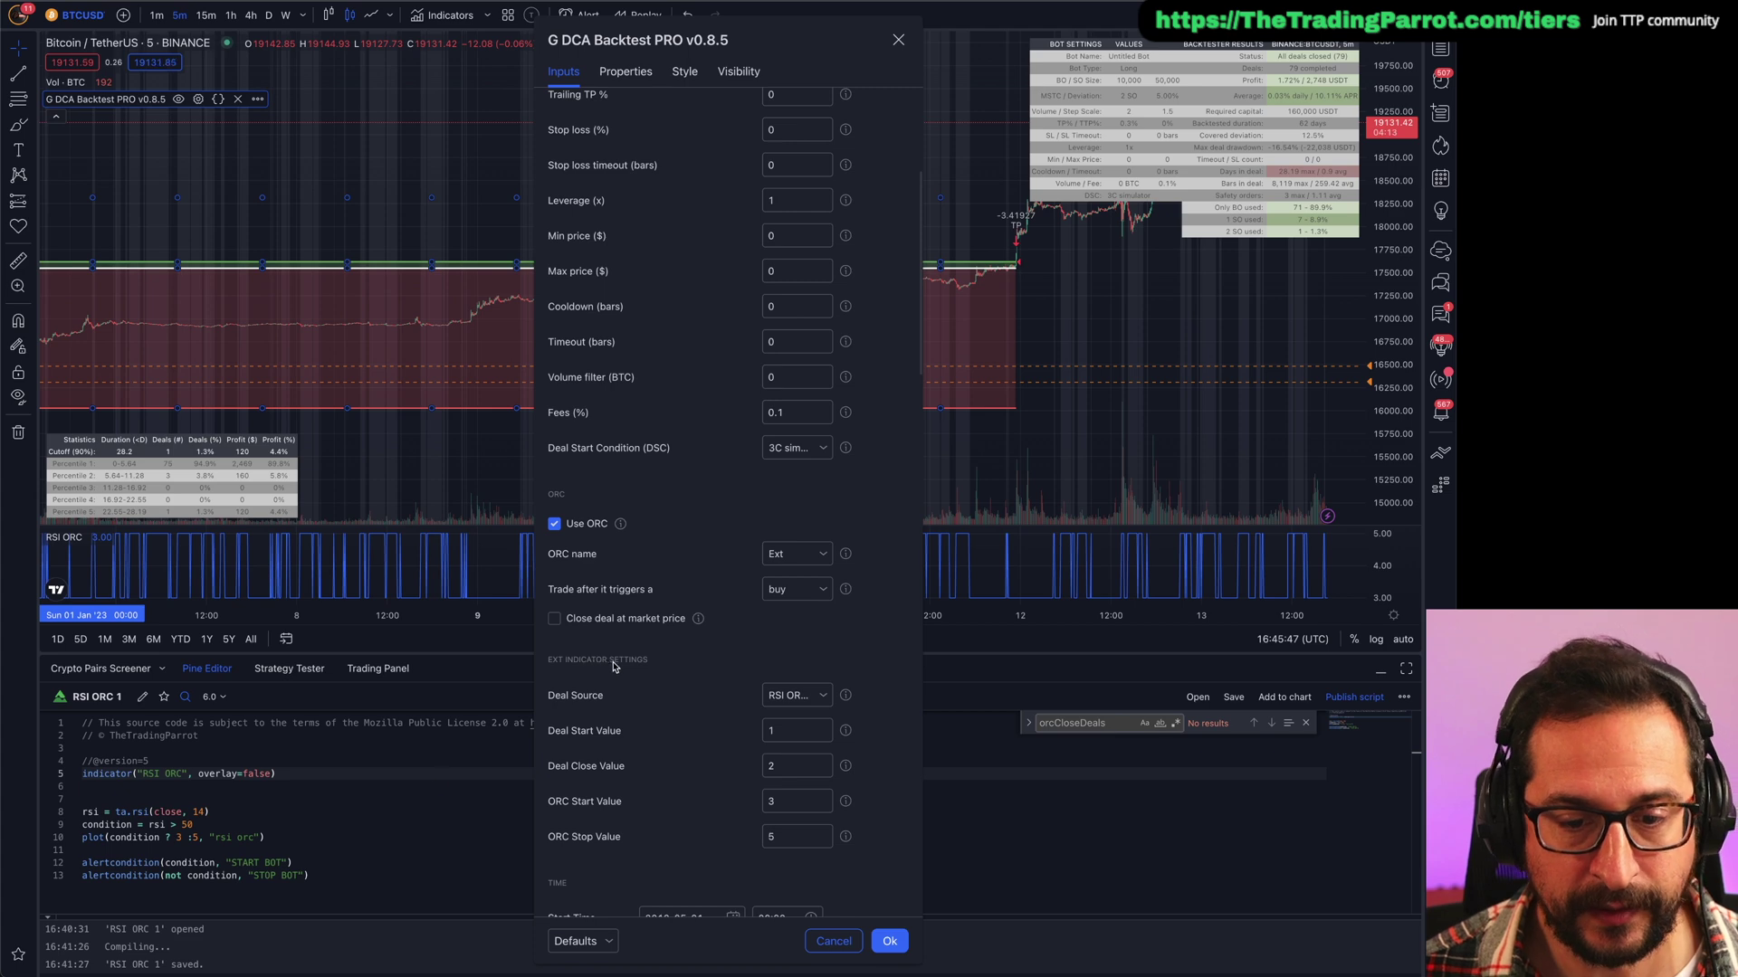
Set Deal Source to 'RSI ORC: rsi orc' and check ORC Start Value 3 and Stop Value 5.
click(767, 693)
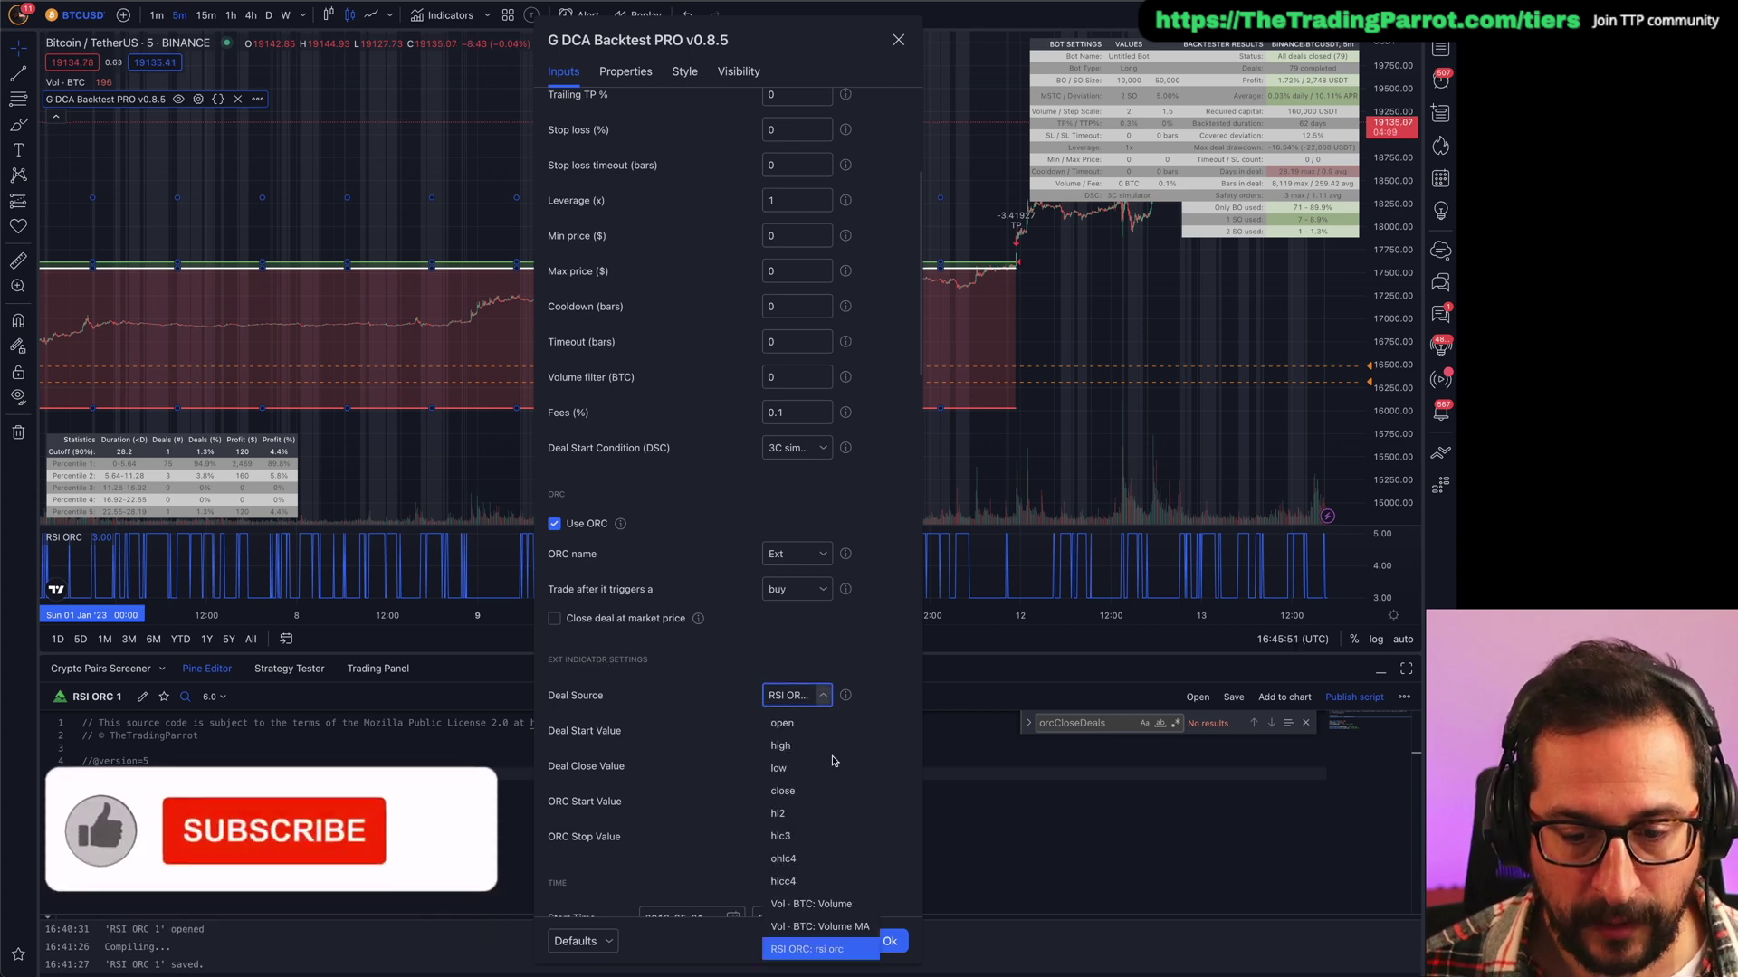
click(819, 950)
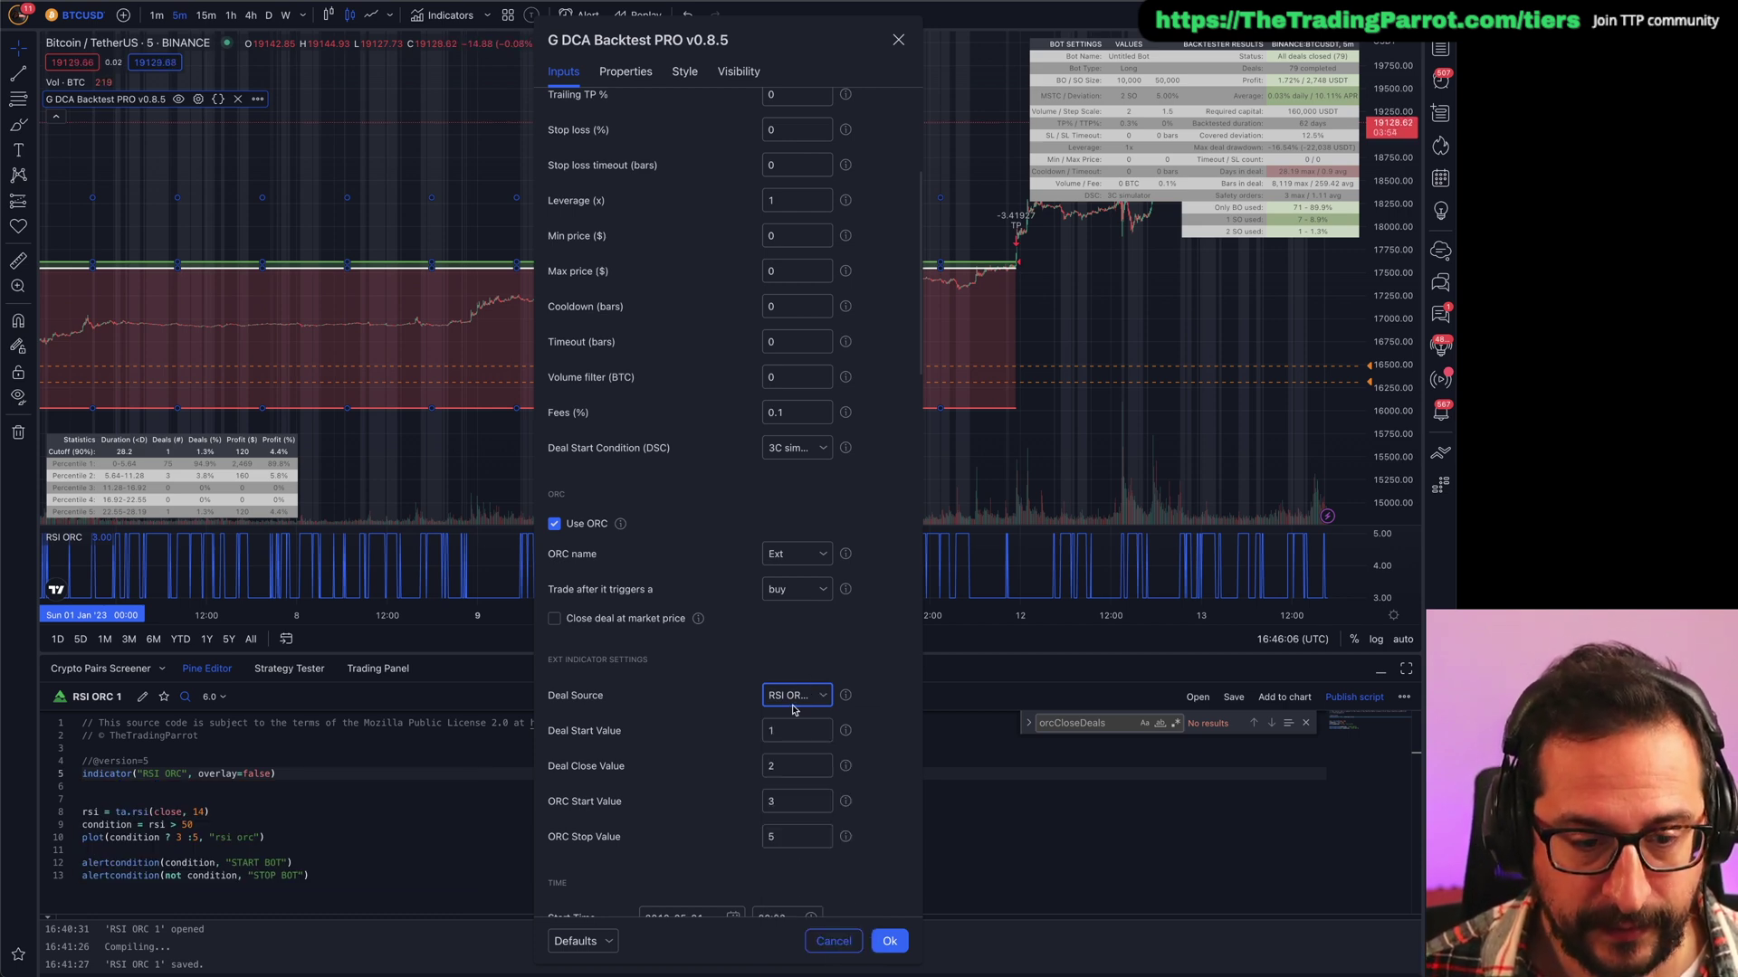
click(812, 801)
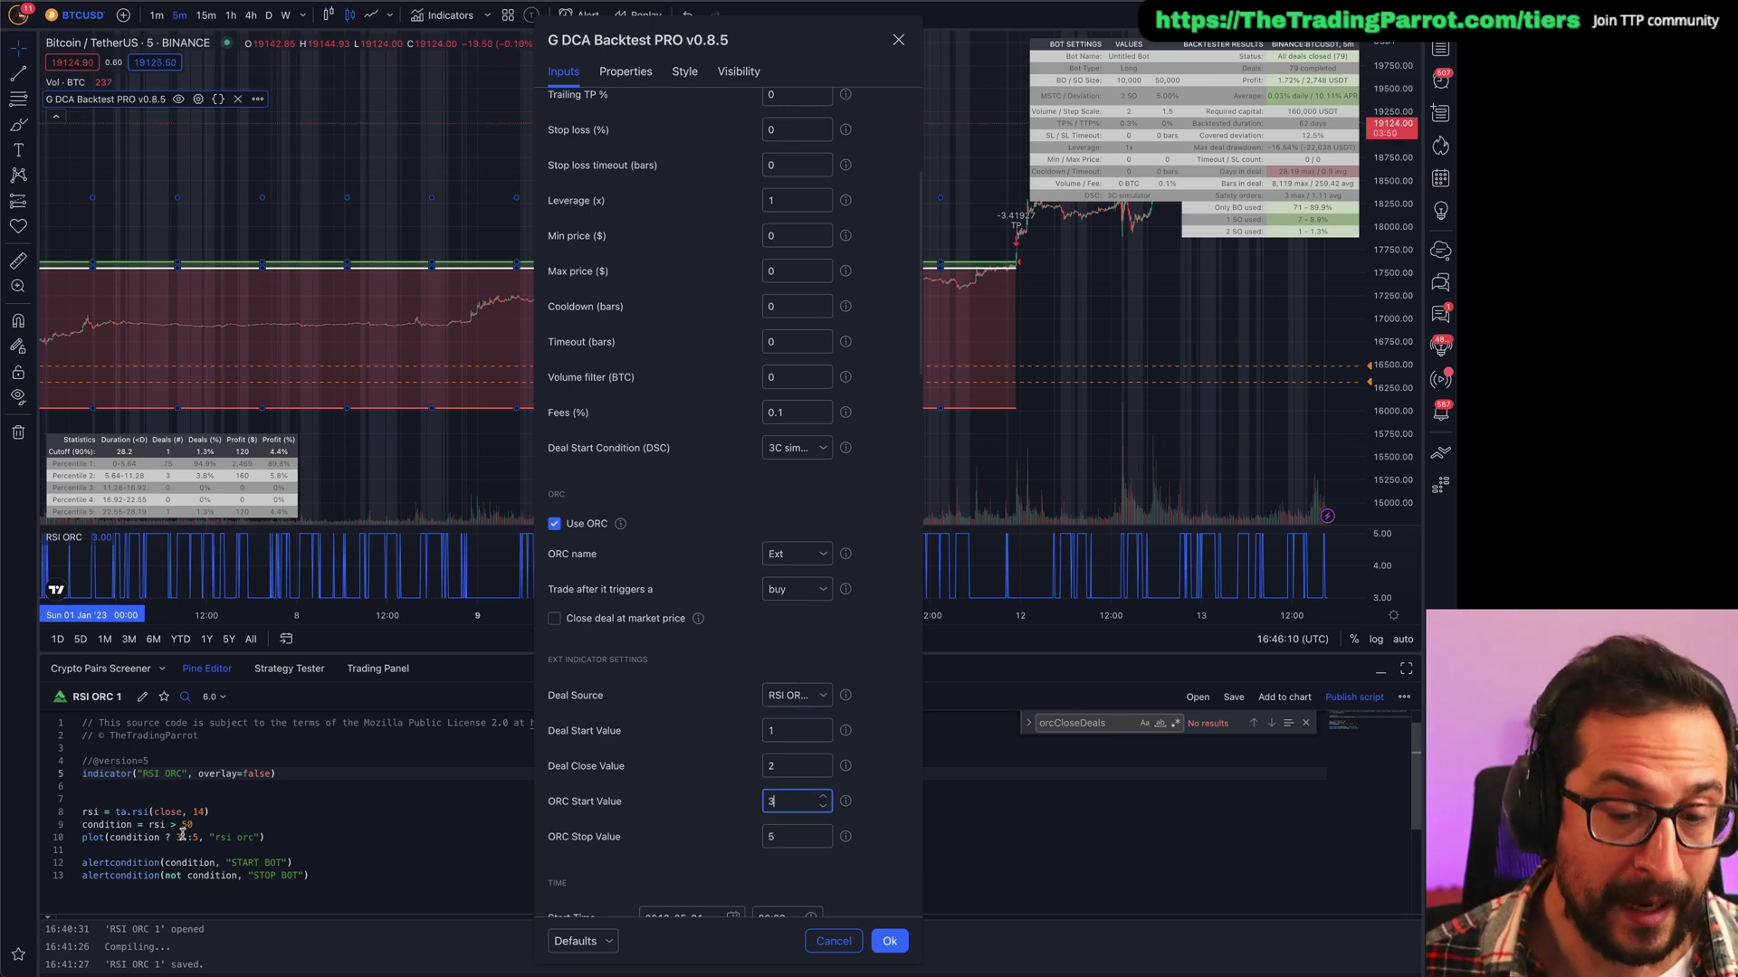
click(796, 836)
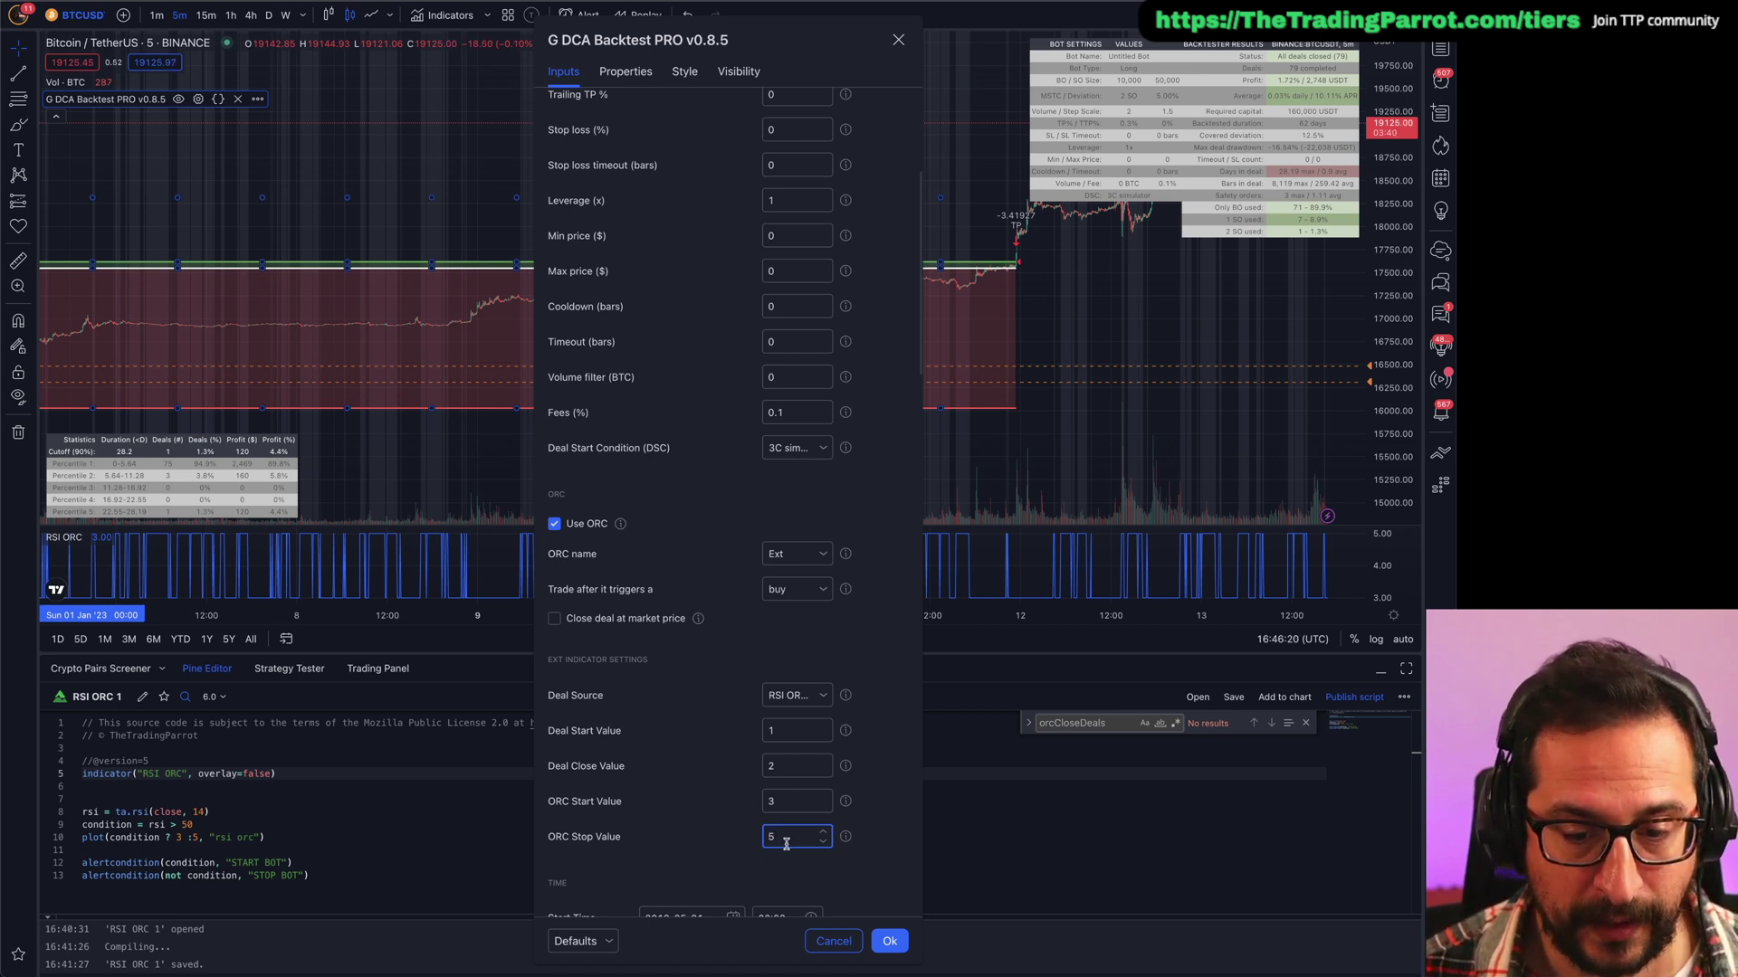
click(688, 769)
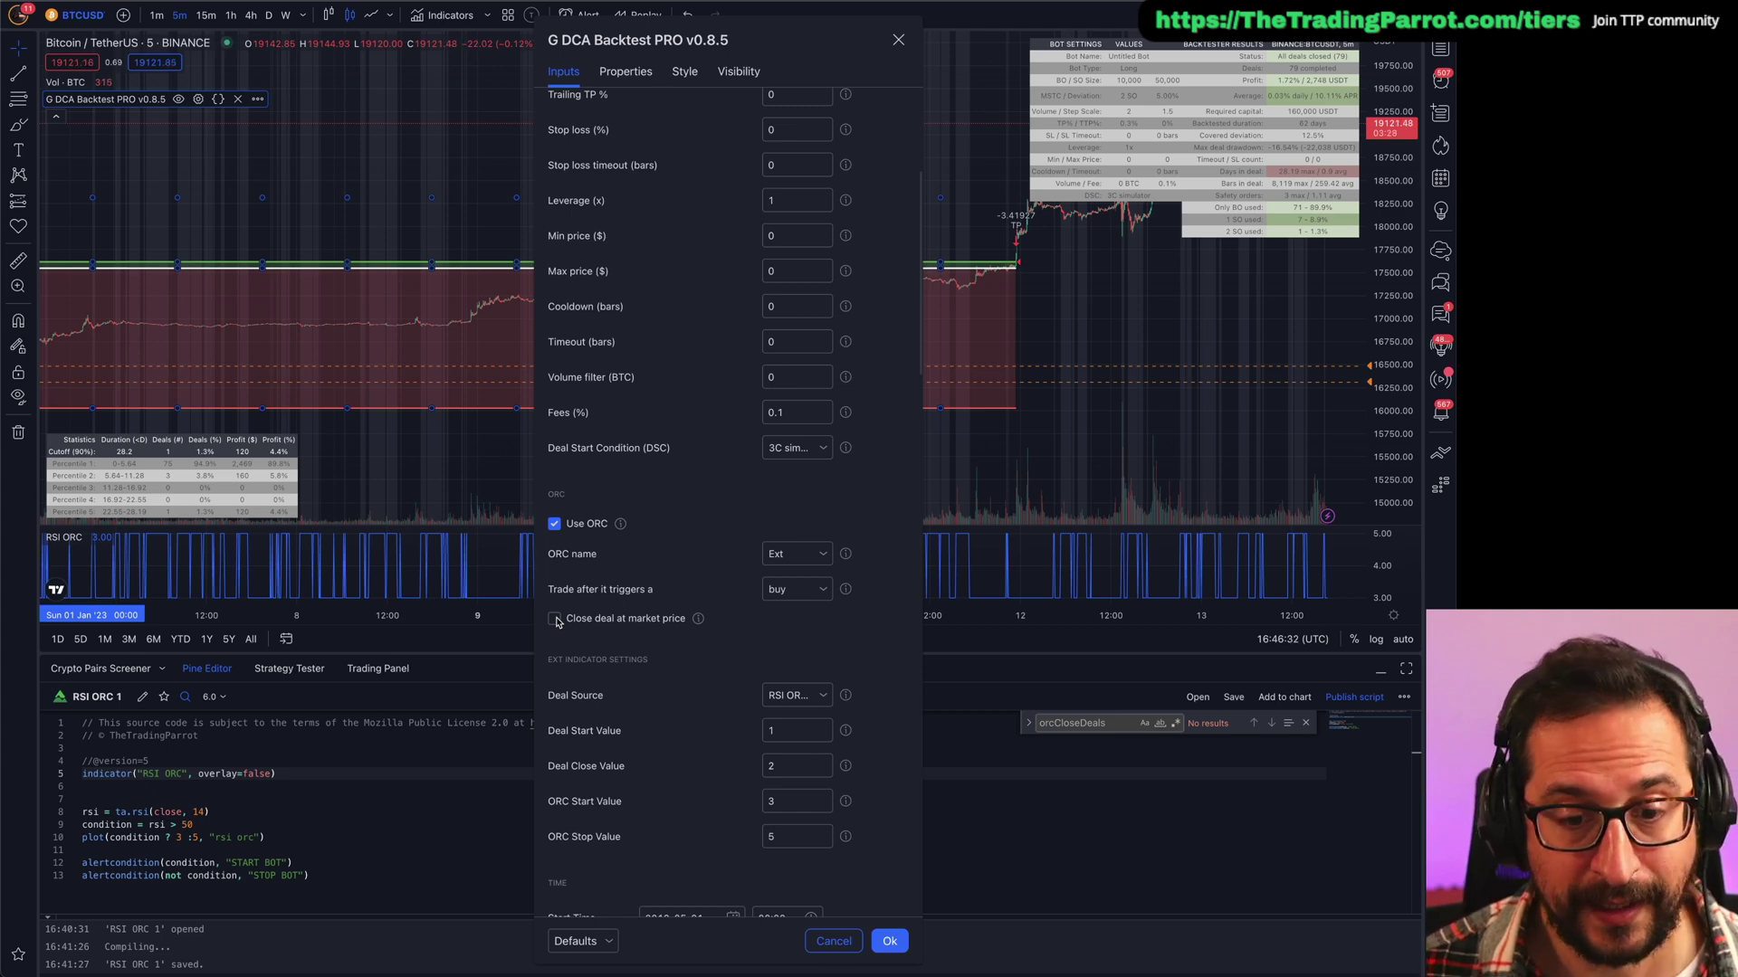
Enable 'Close deal at market price' and apply the settings with Ok to run the backtest.
click(554, 619)
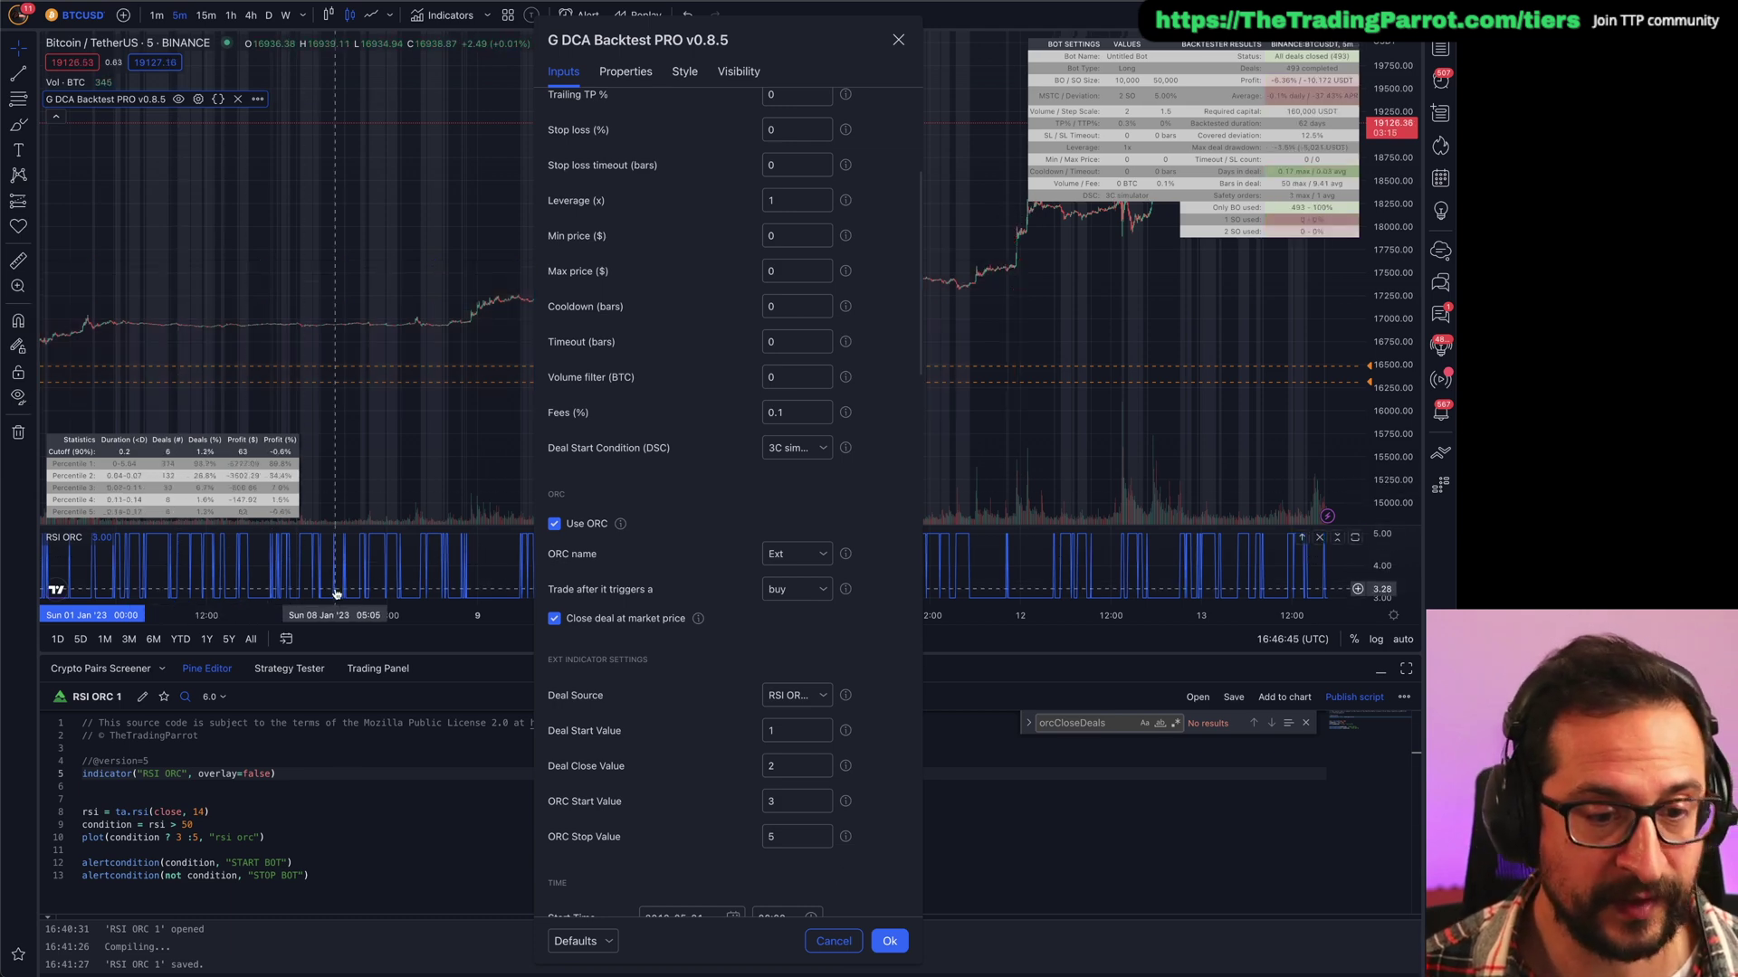
click(867, 942)
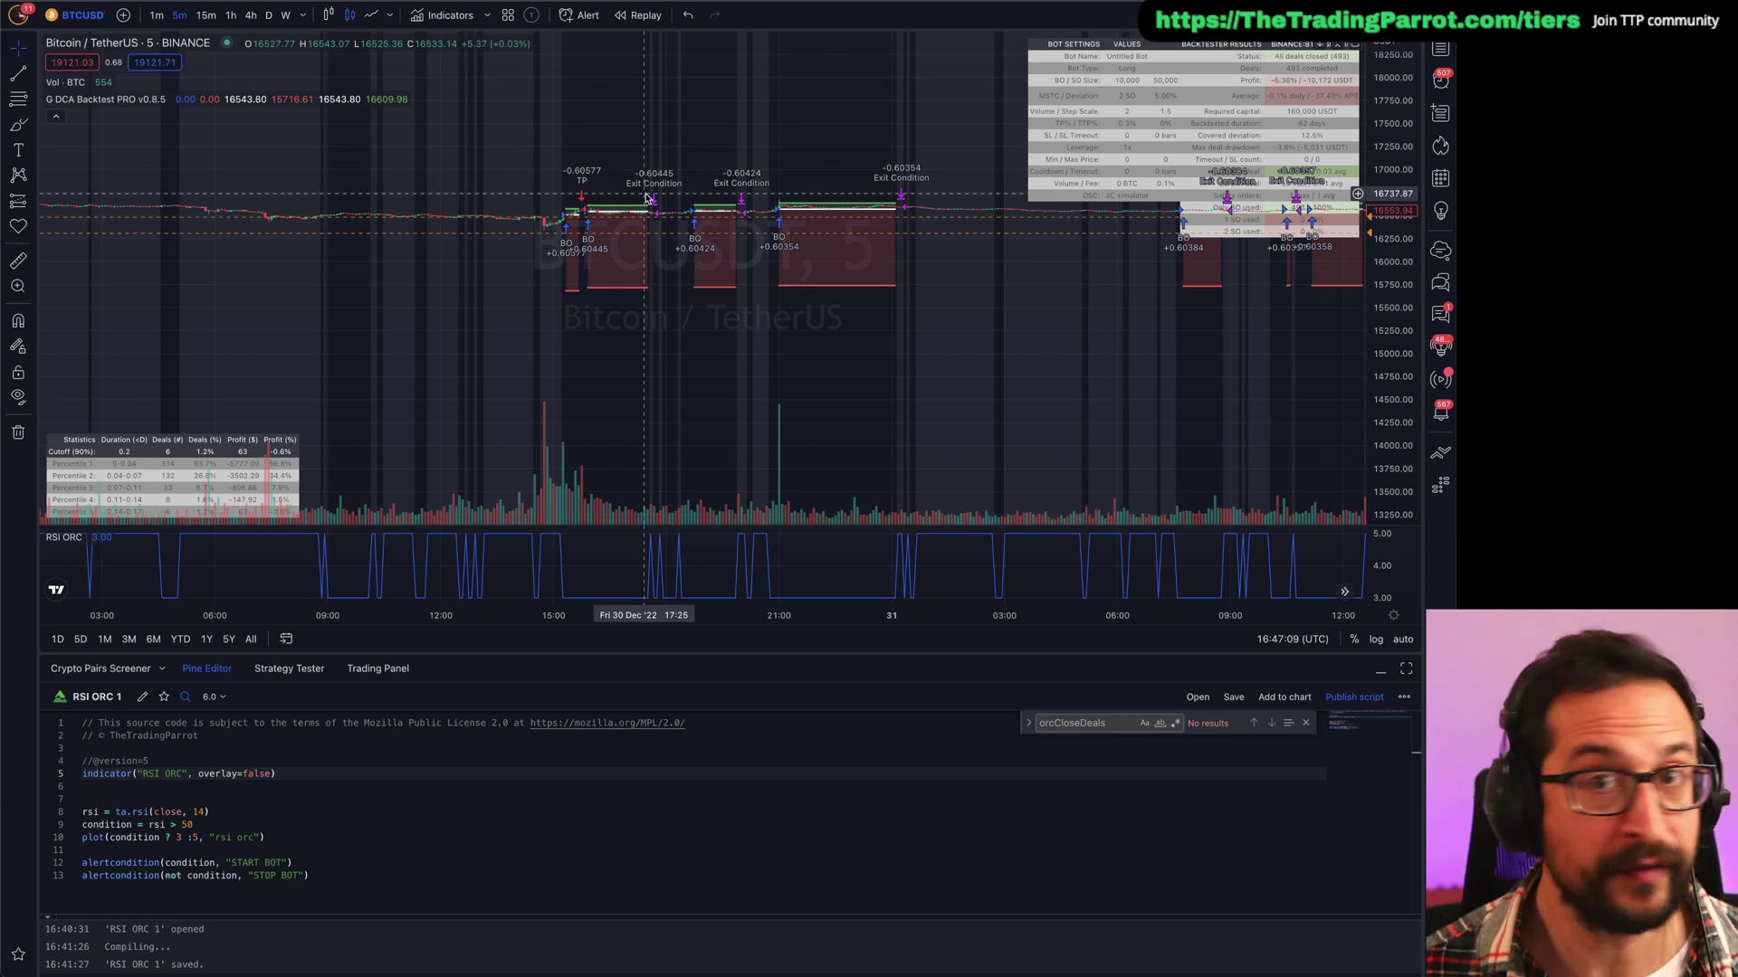
scroll(1001, 361, right, 5)
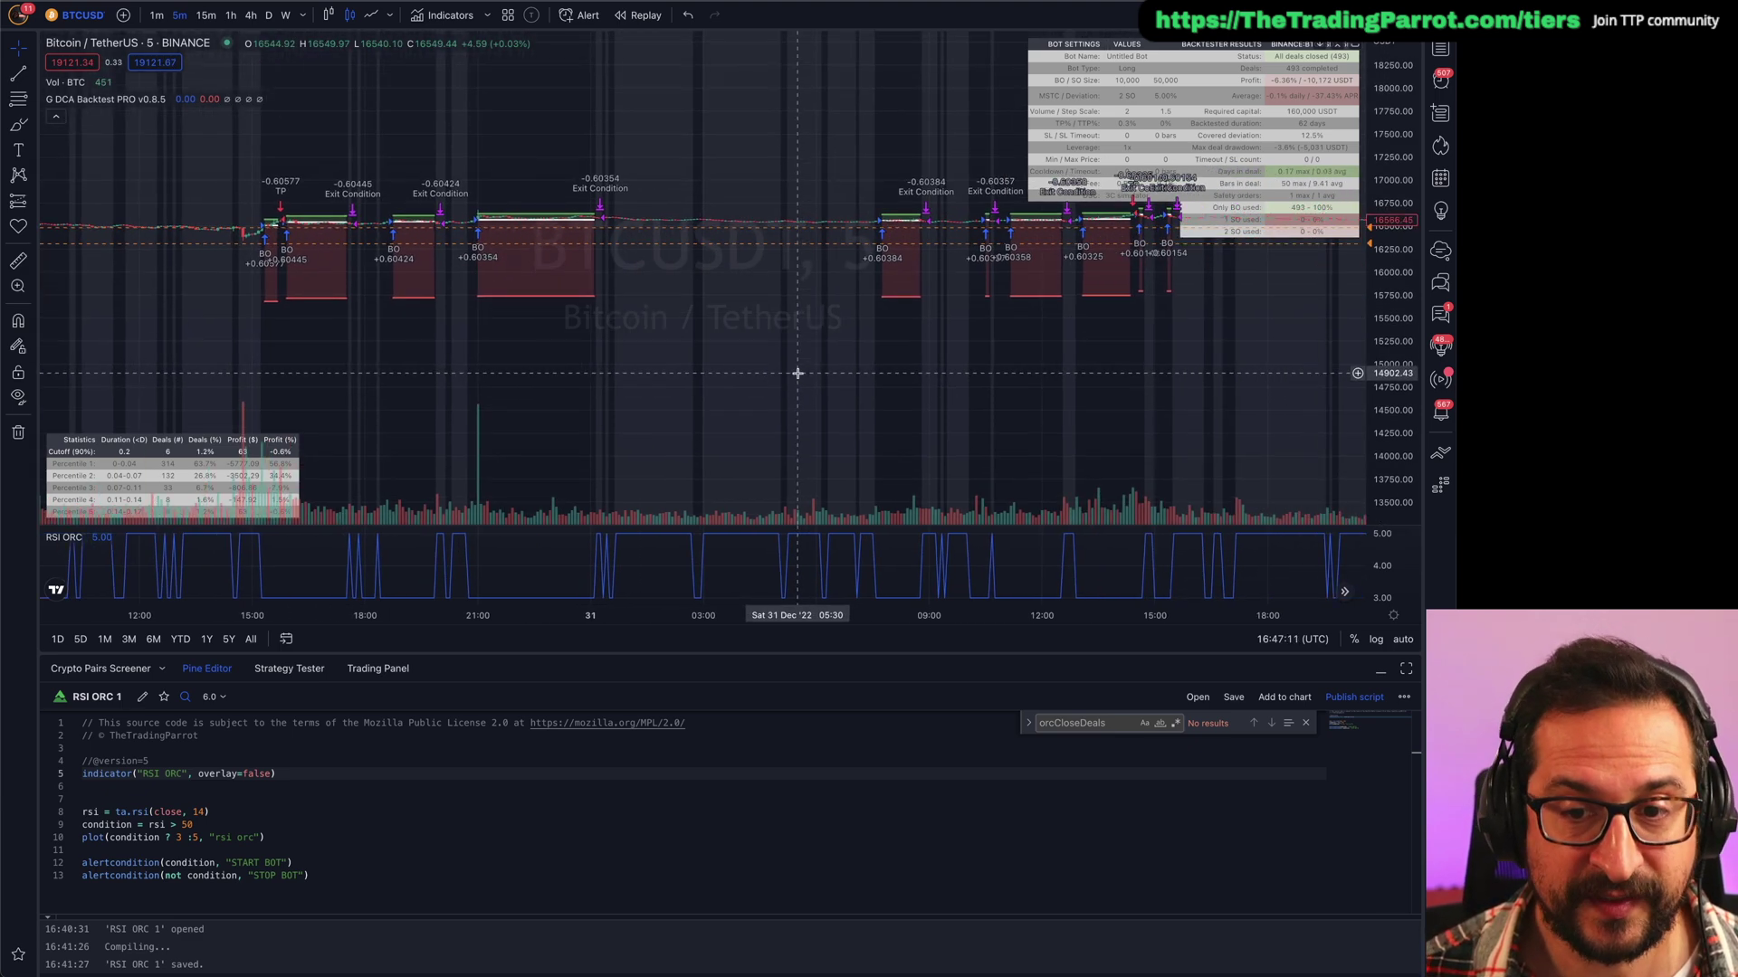
click(198, 98)
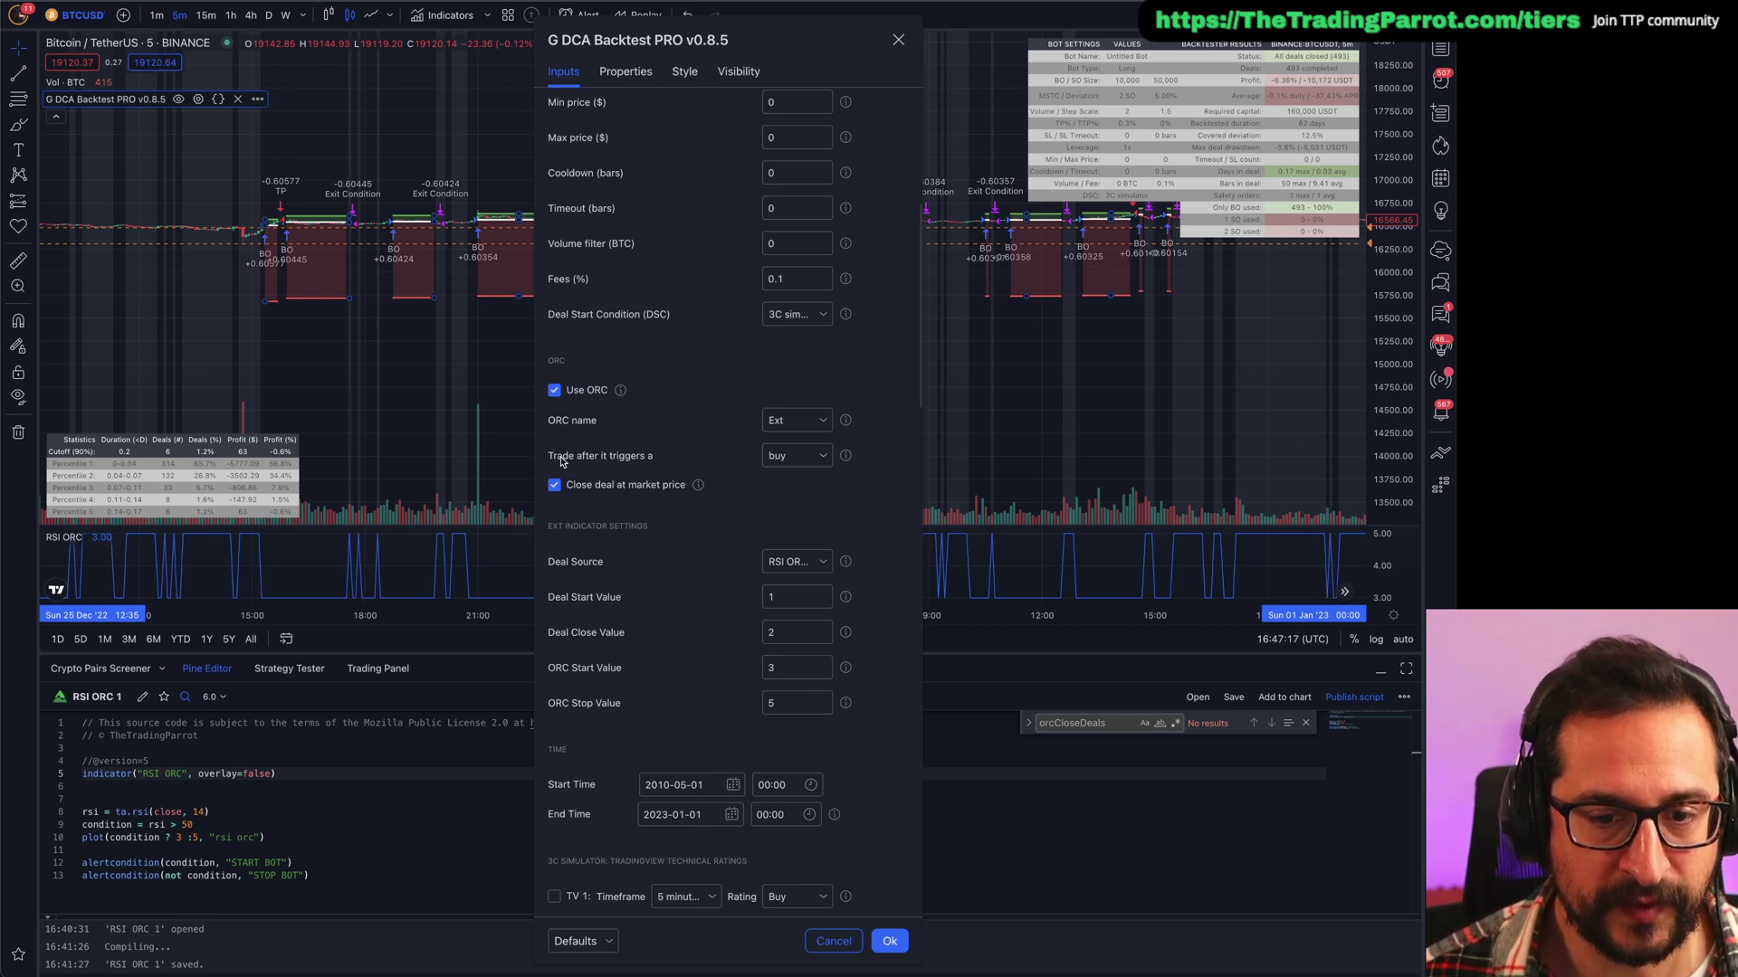
click(793, 459)
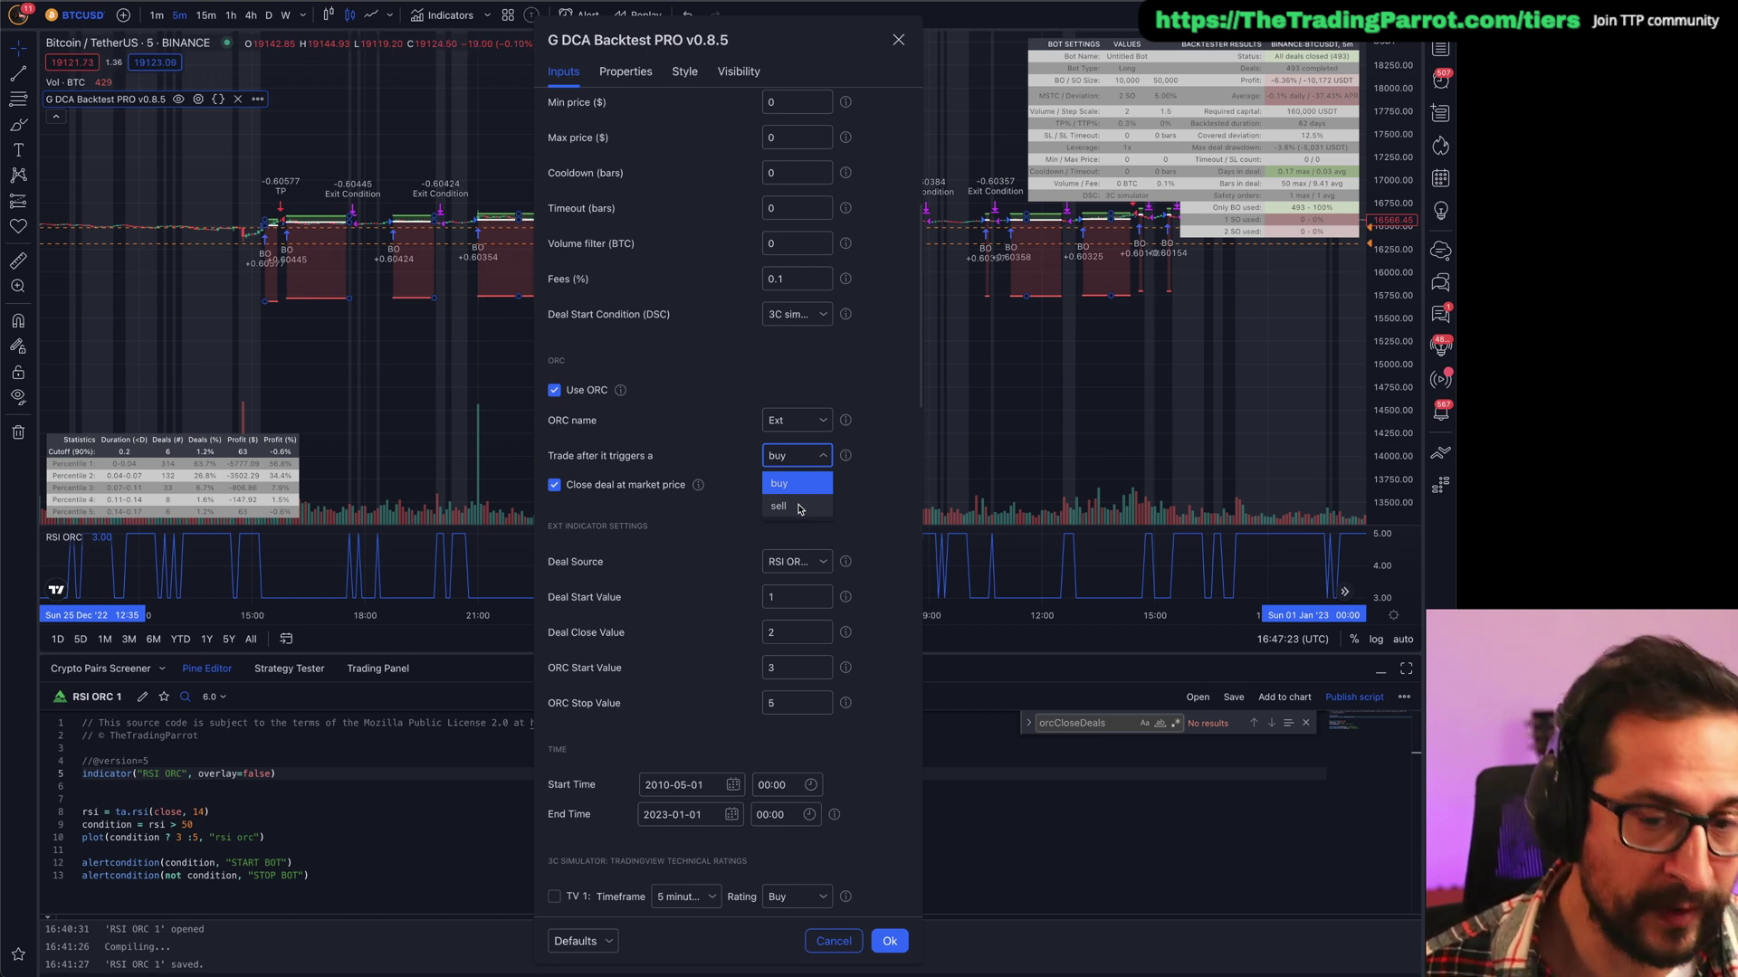
click(849, 498)
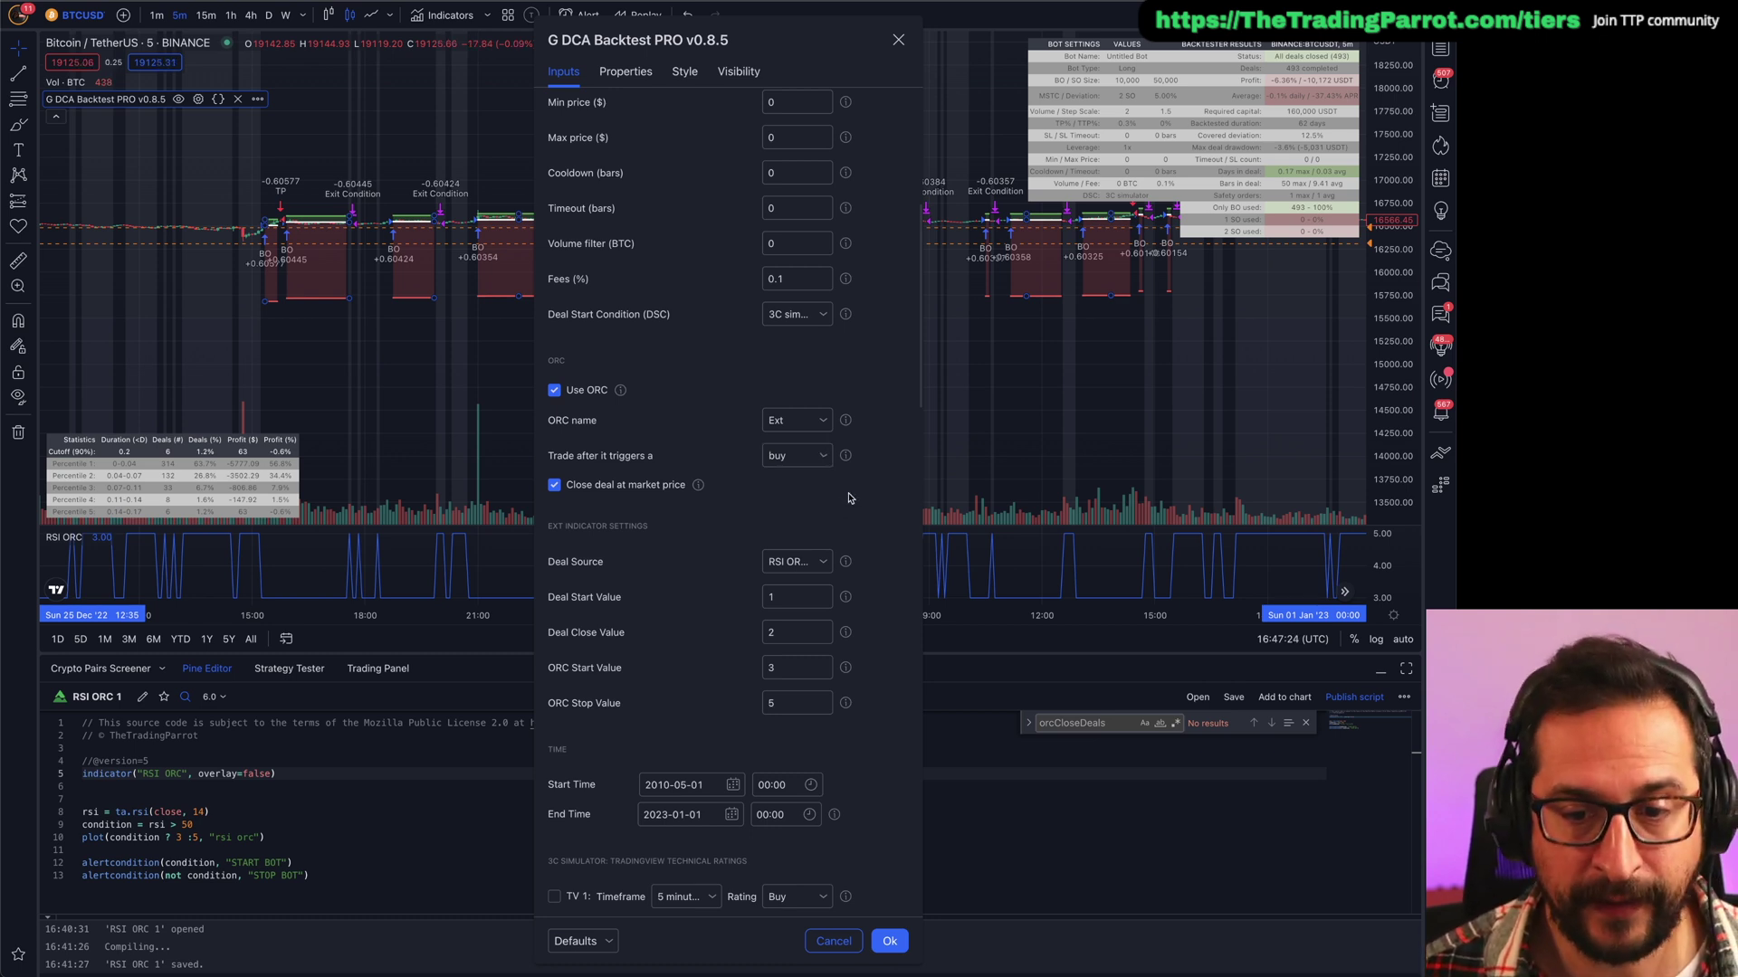
click(889, 942)
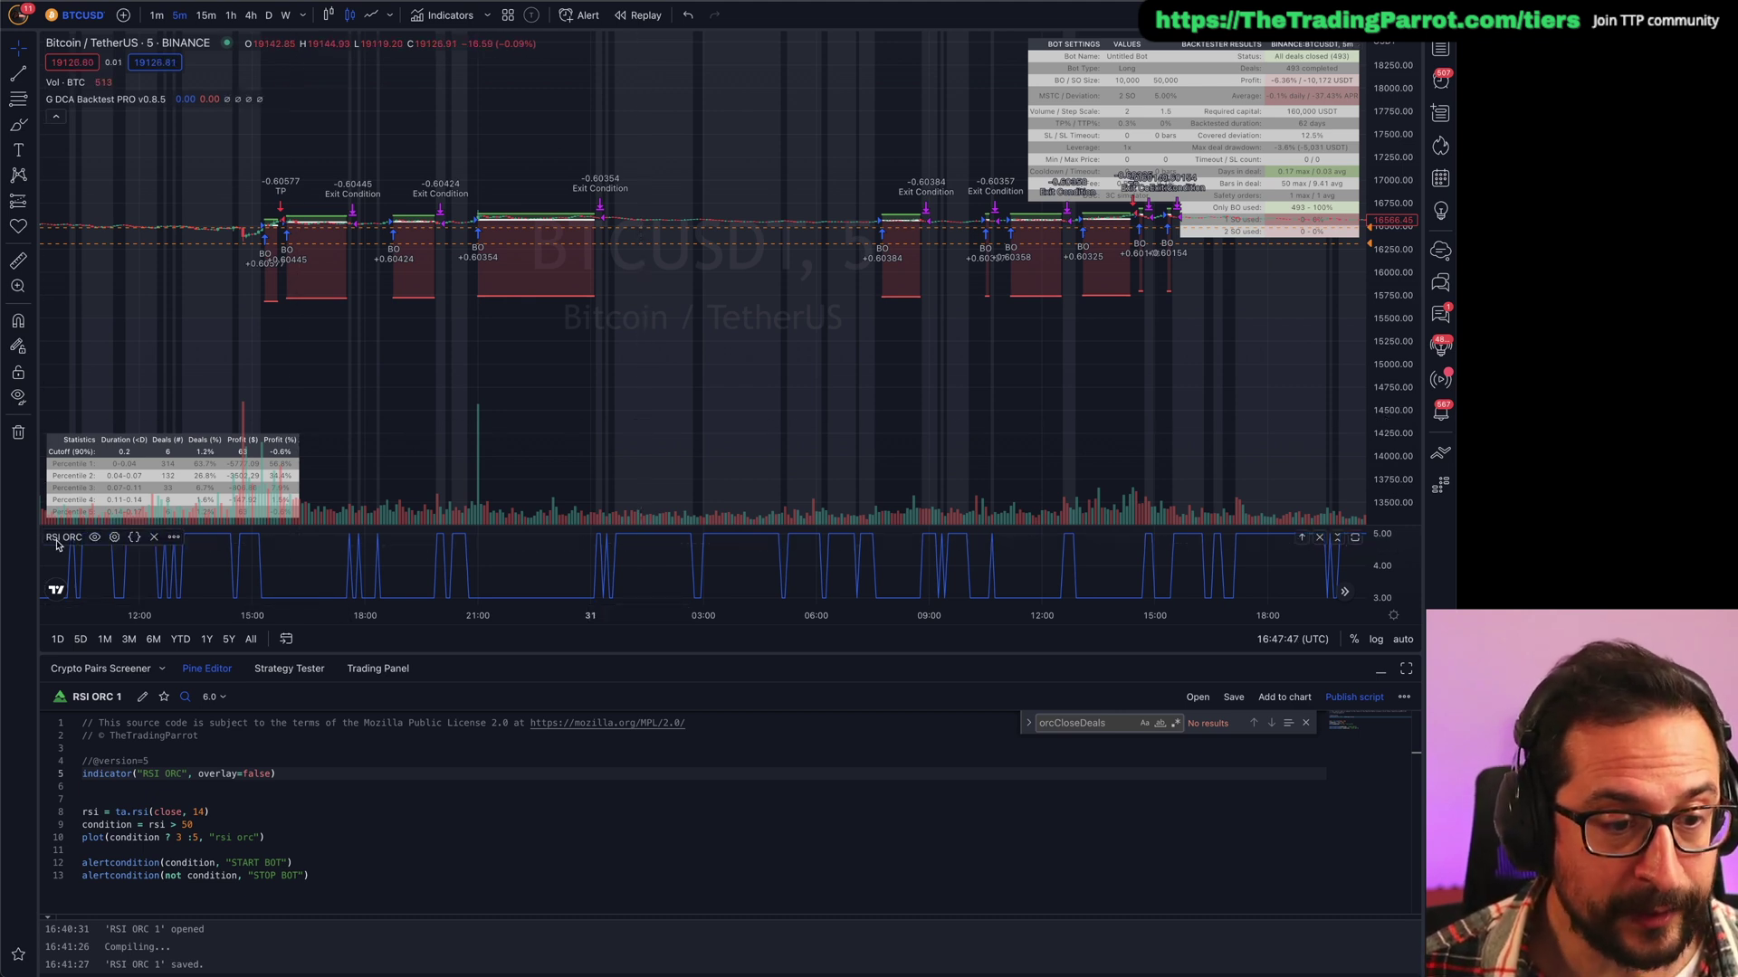
mouse_move(61, 541)
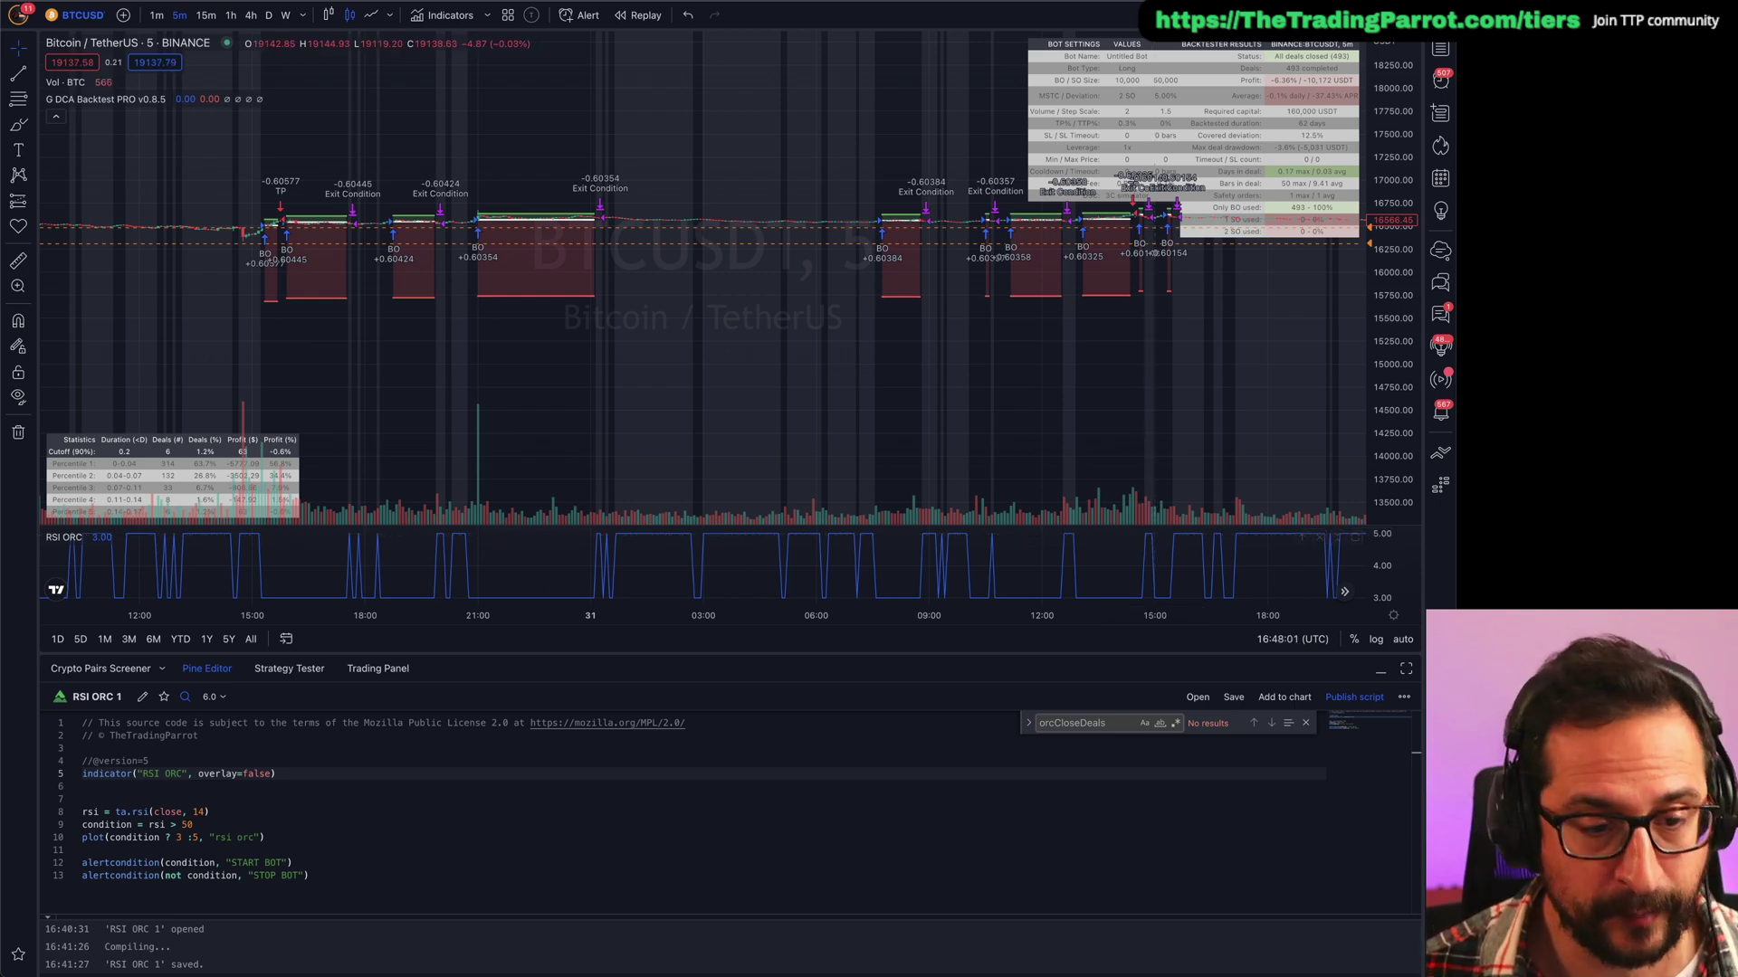
drag(617, 654, 617, 442)
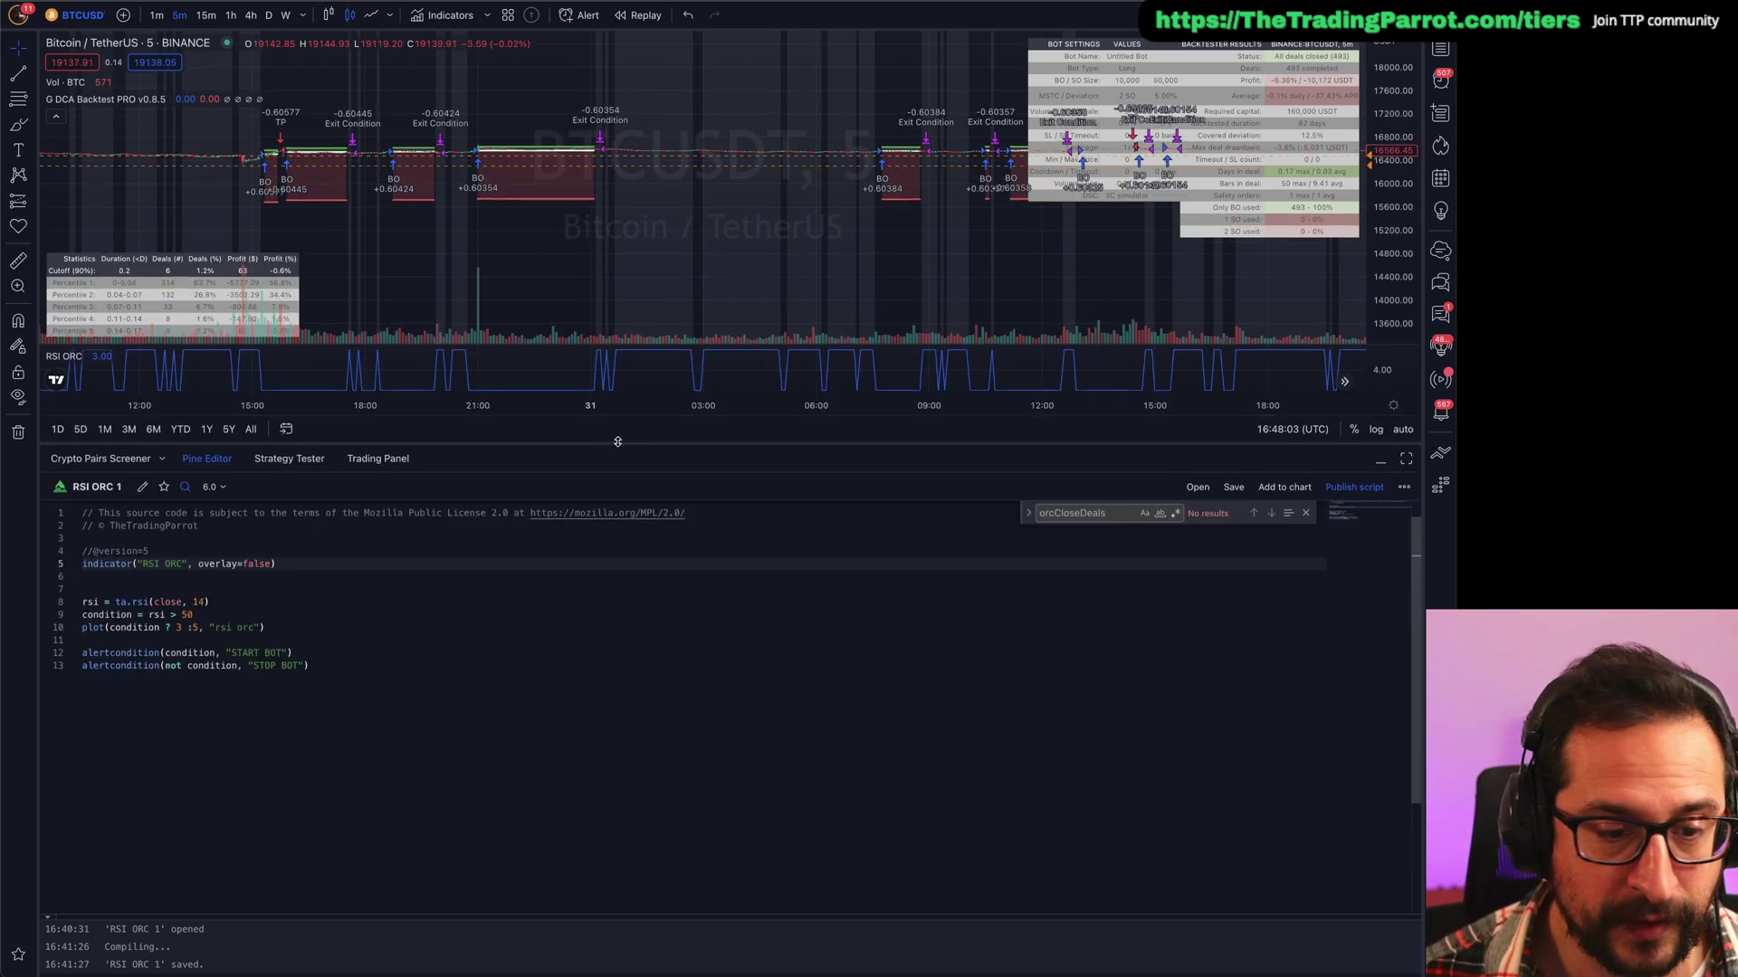
click(274, 589)
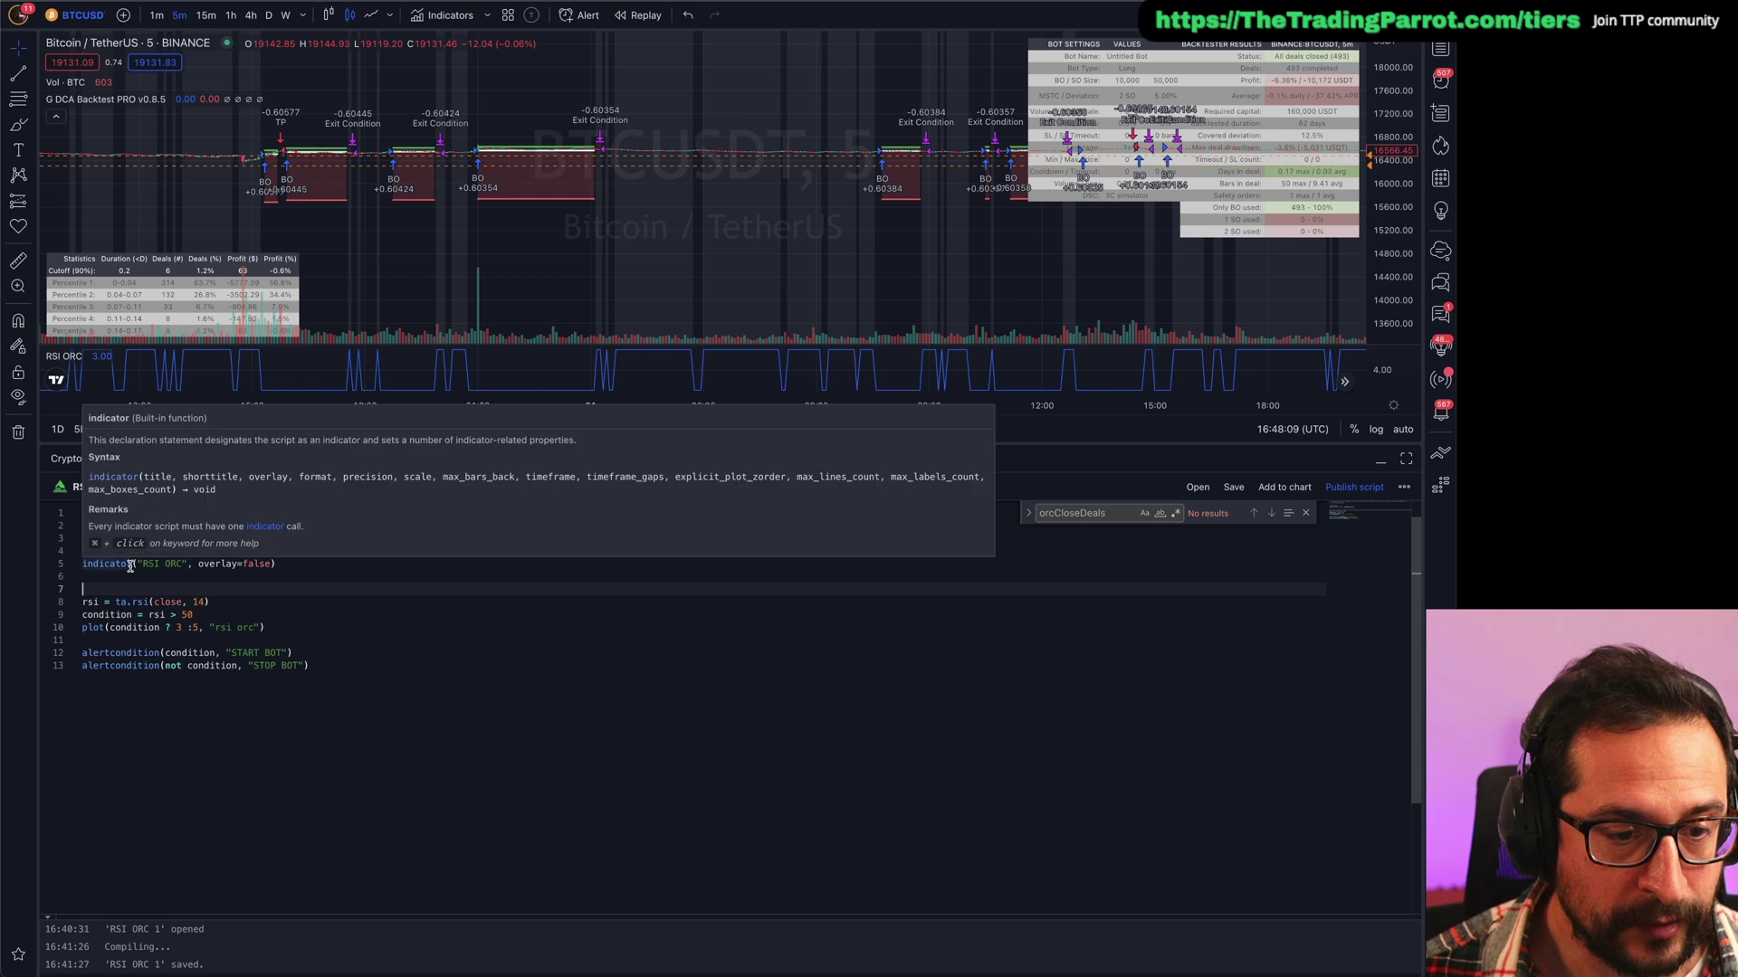
click(237, 564)
double_click(258, 563)
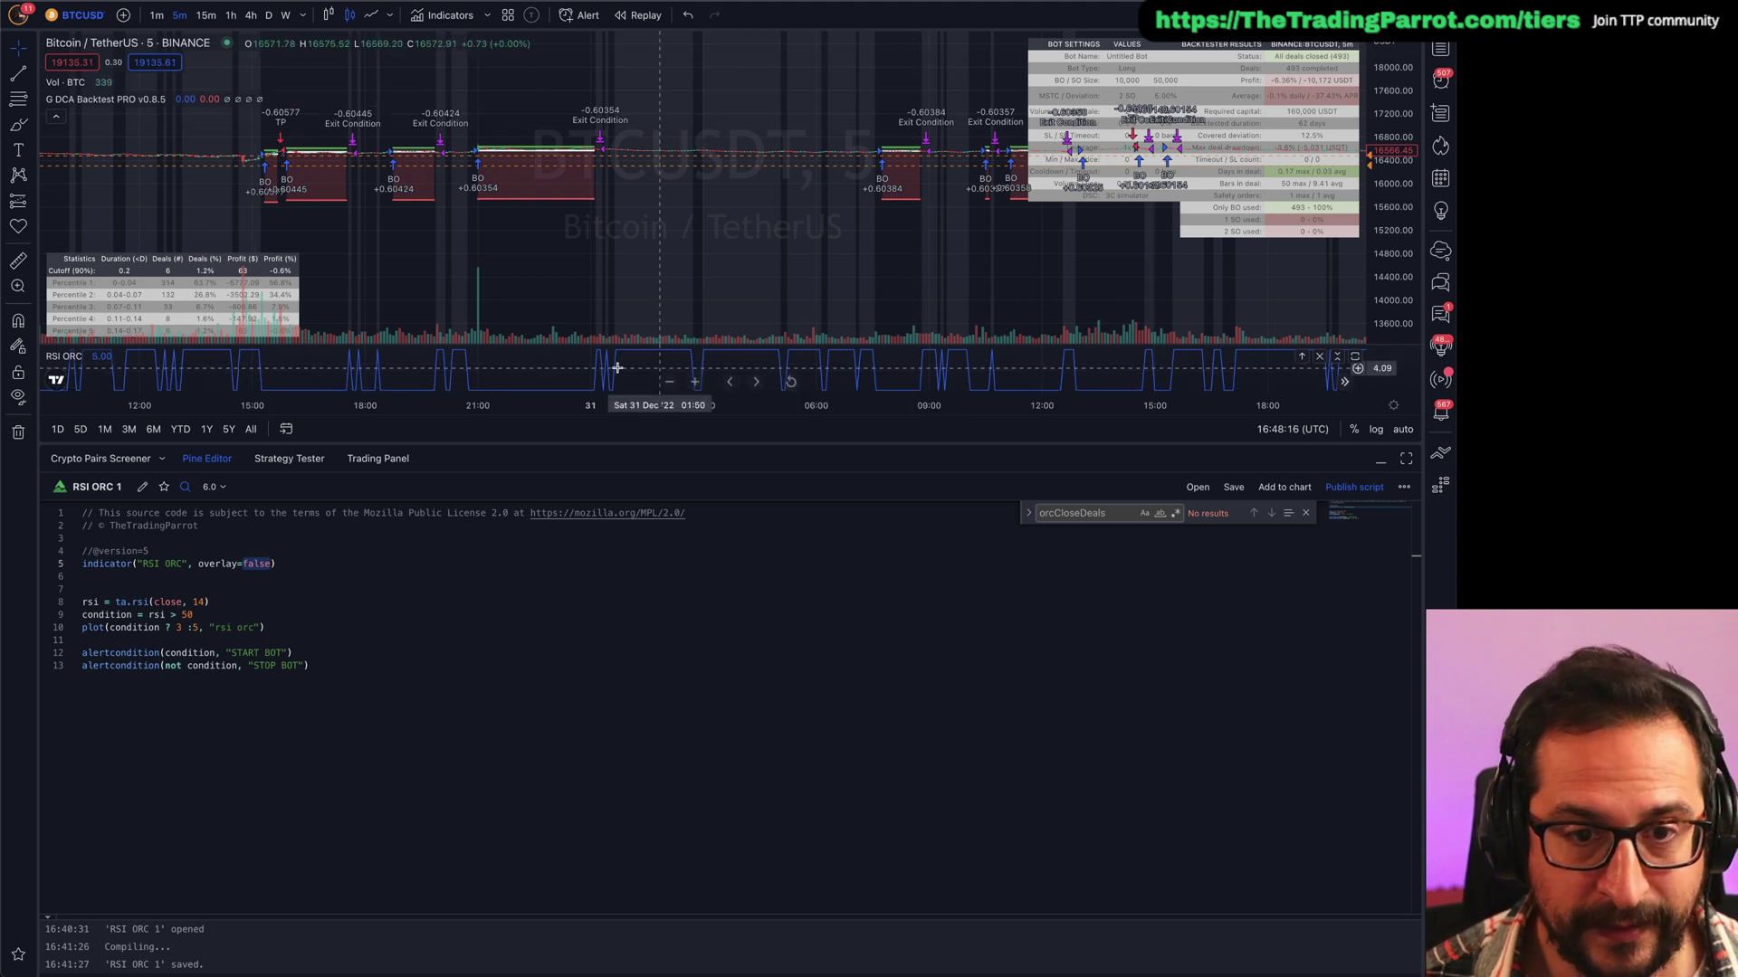
mouse_move(497, 346)
mouse_down()
mouse_move(512, 194)
mouse_move(511, 337)
mouse_up()
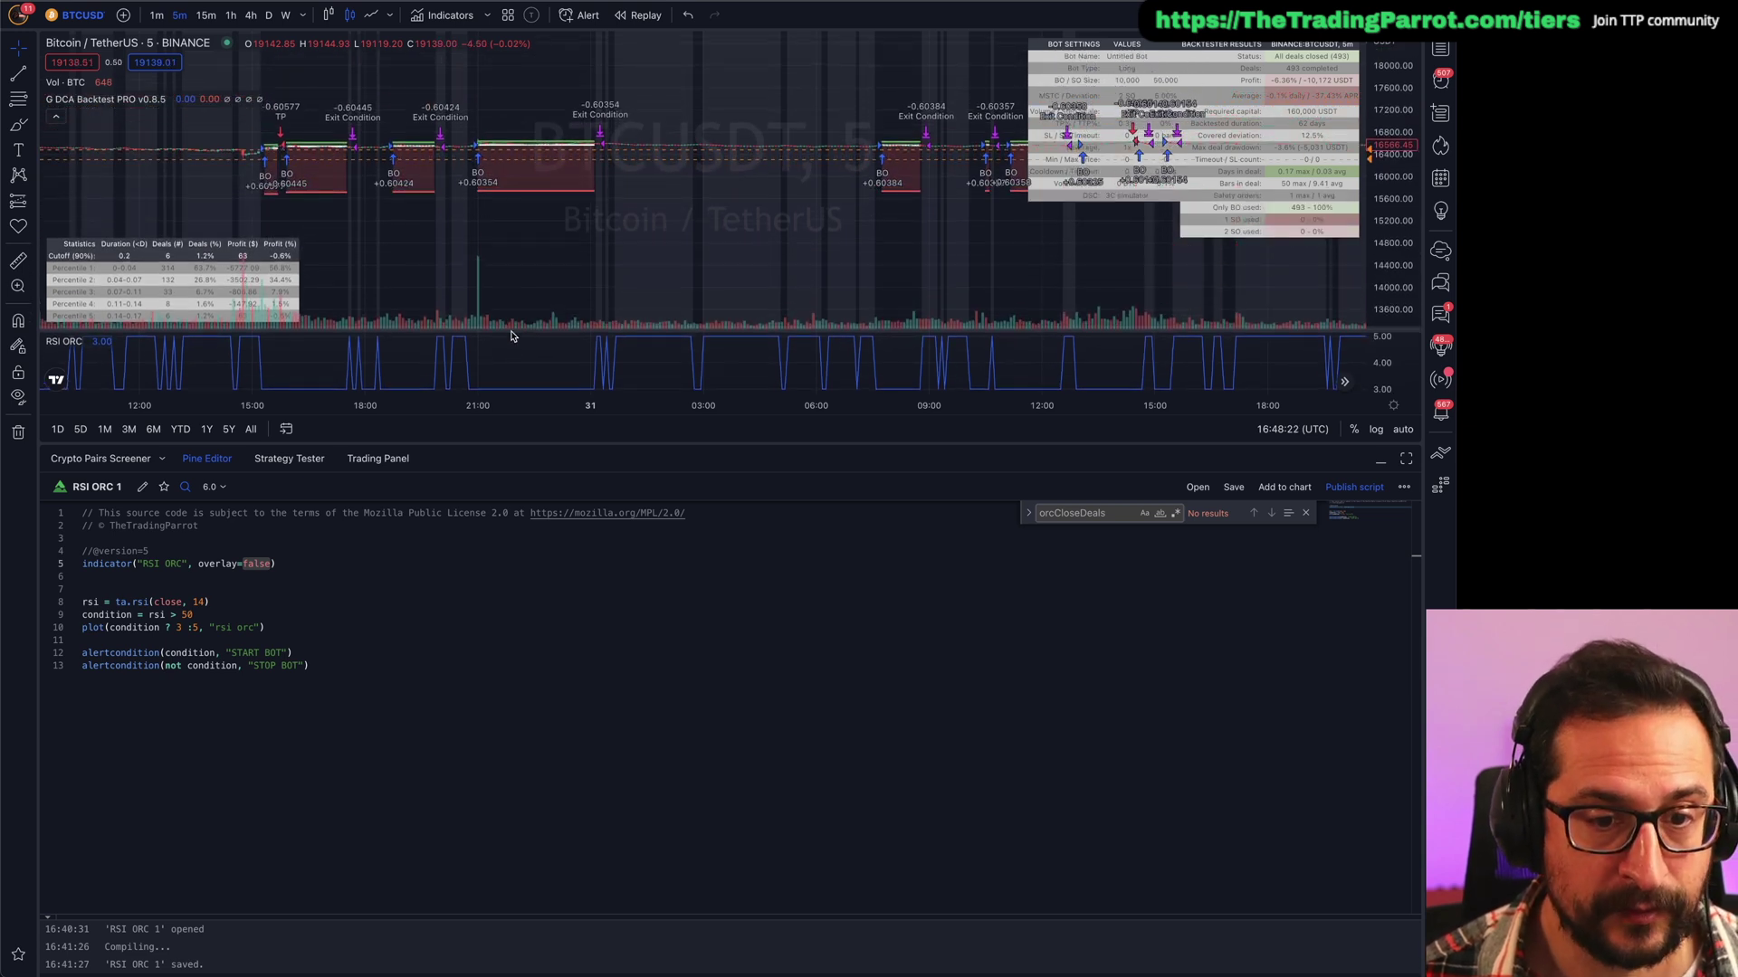
click(274, 600)
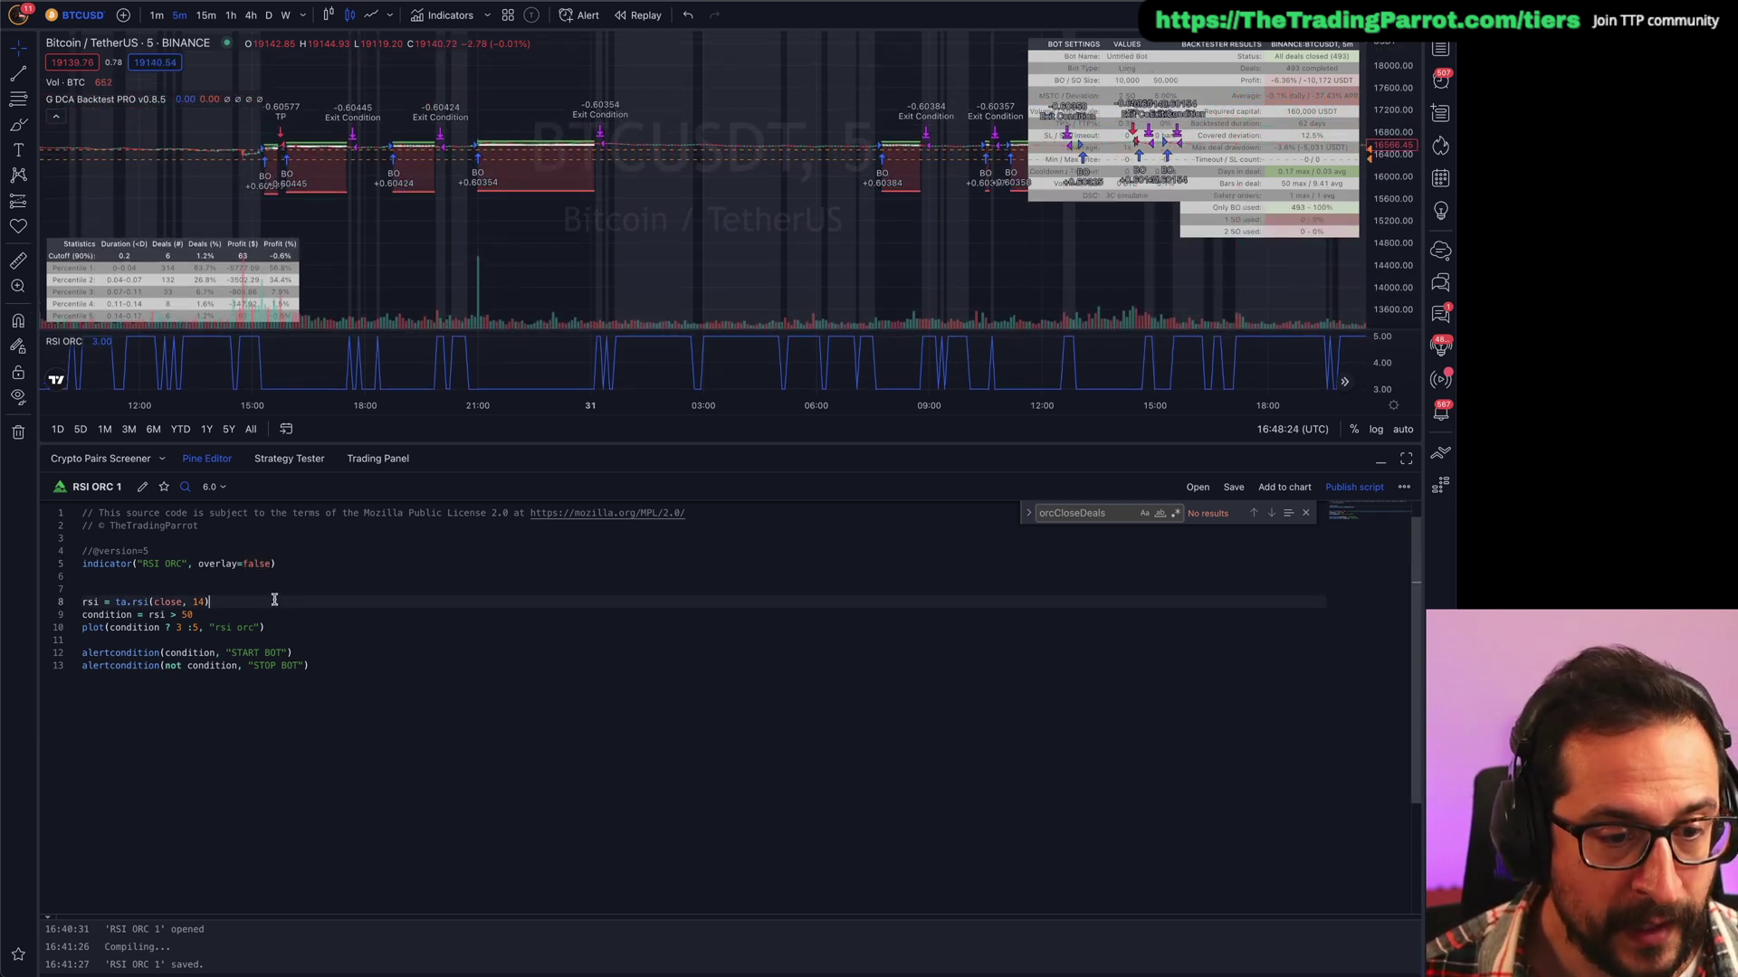
key(alt+shift+Left)
key(alt+shift+Left)
key(alt+shift+Left)
key(alt+shift+Left)
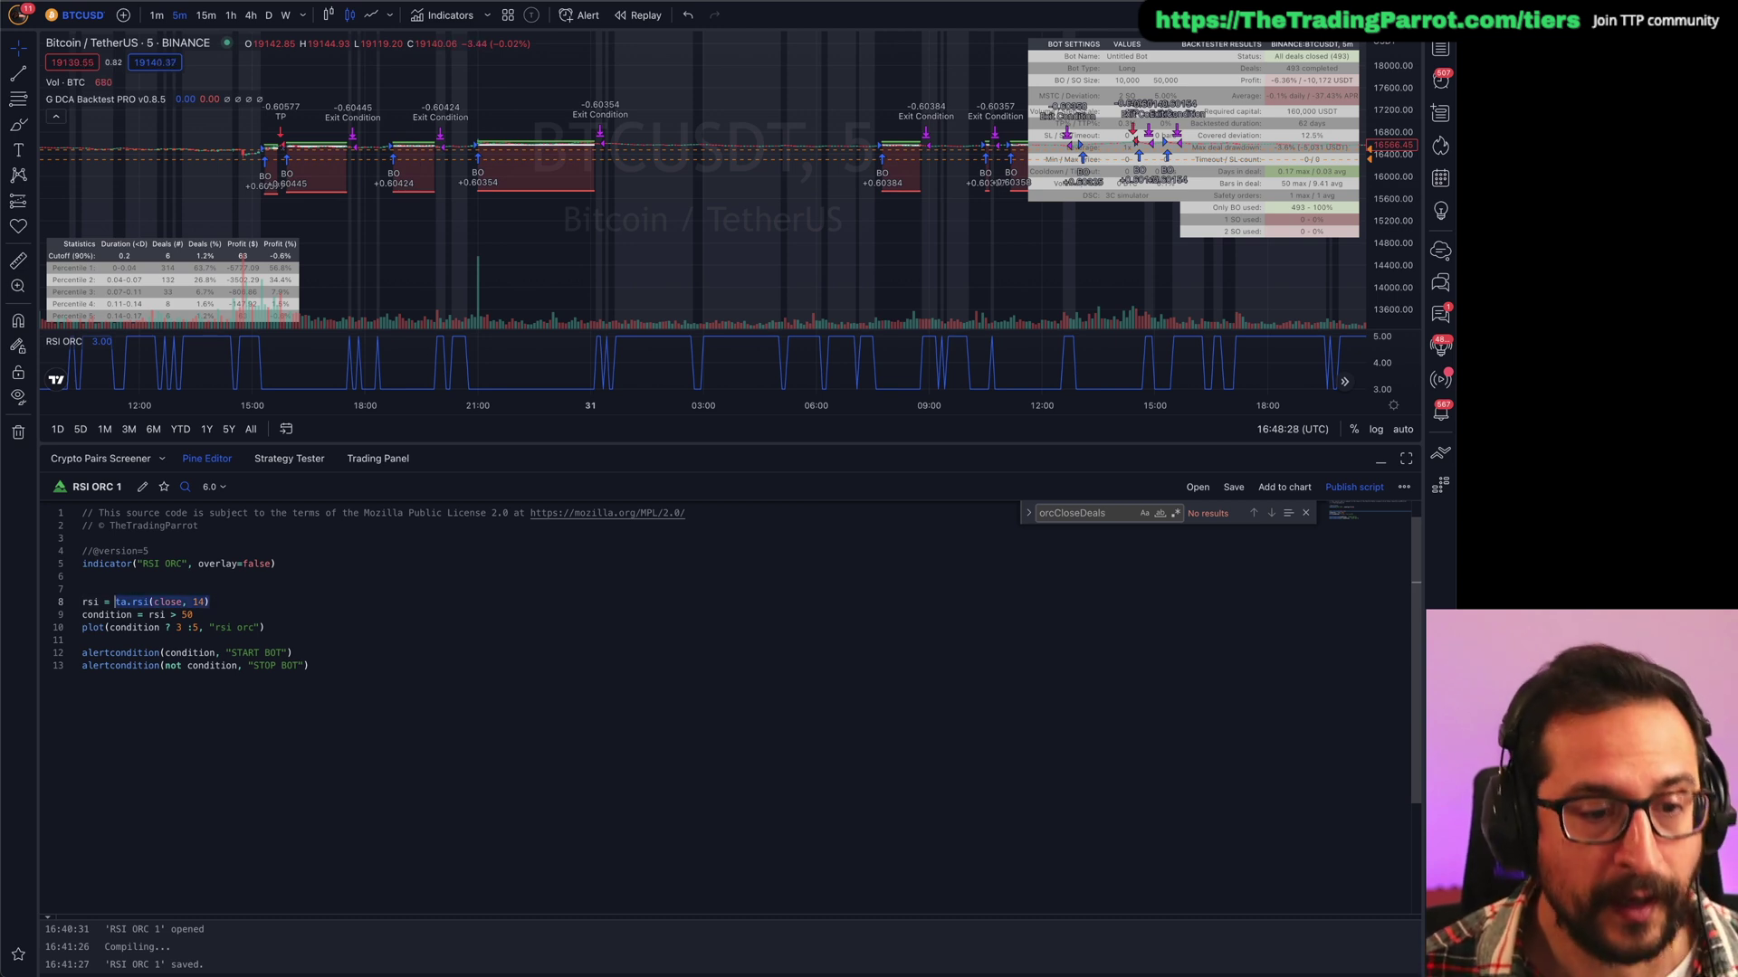
key(Right)
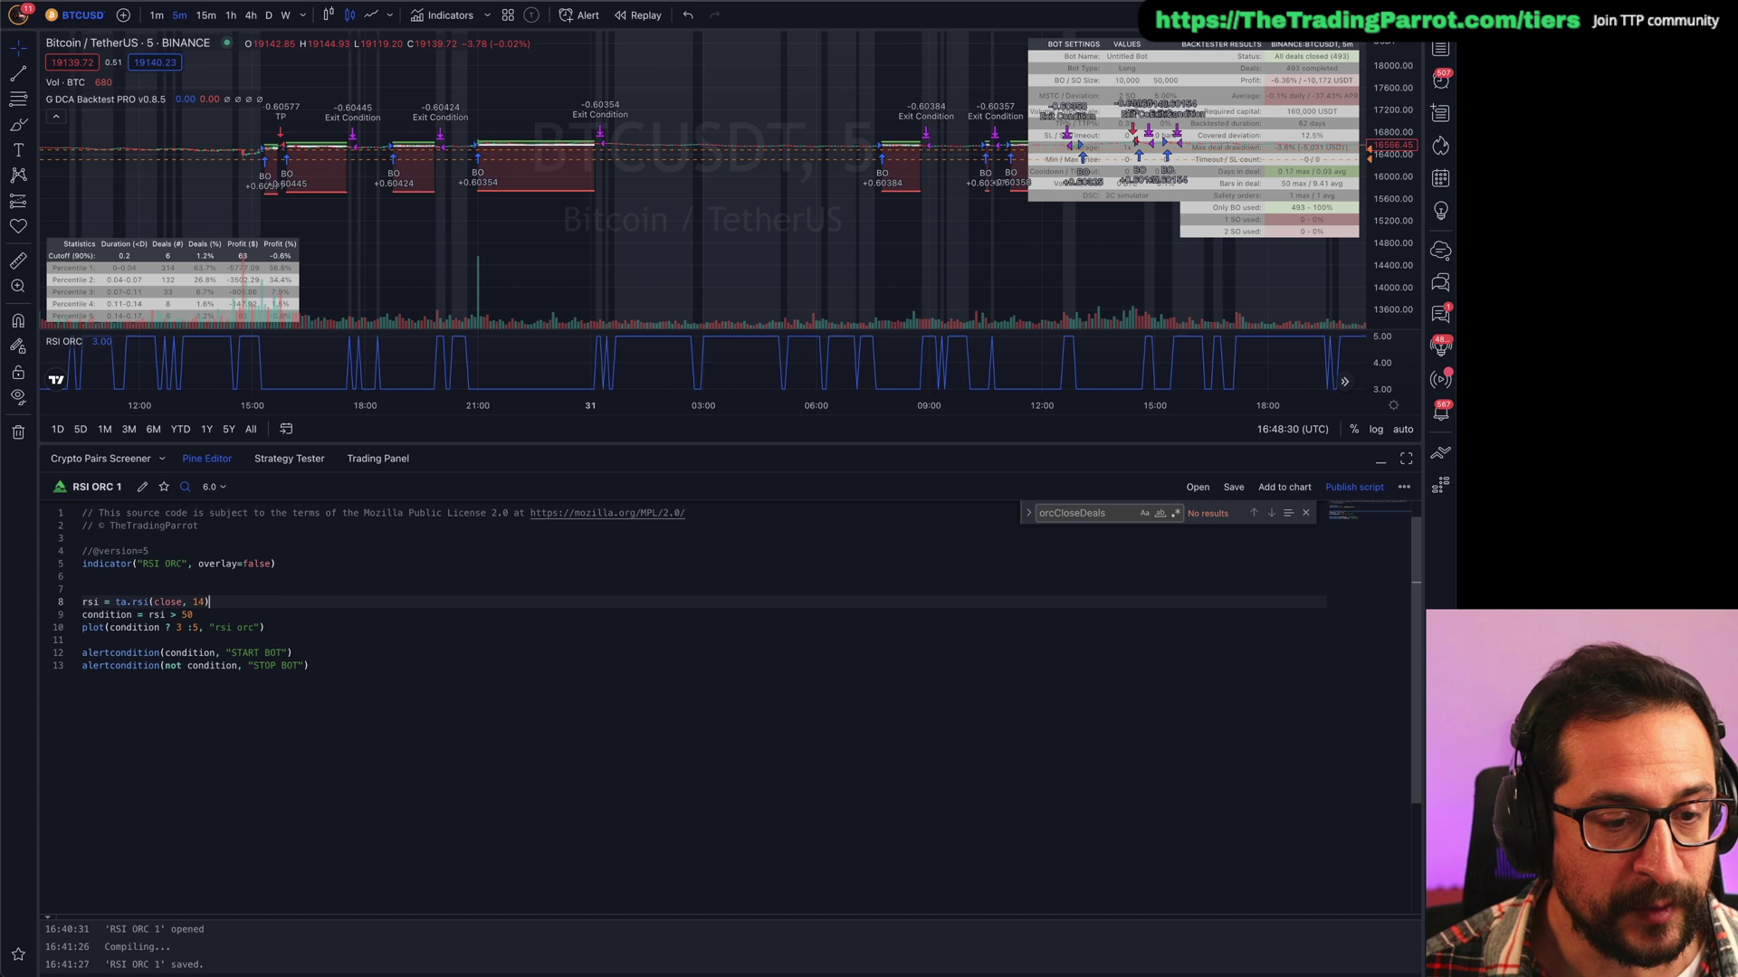
key(alt+shift+Left)
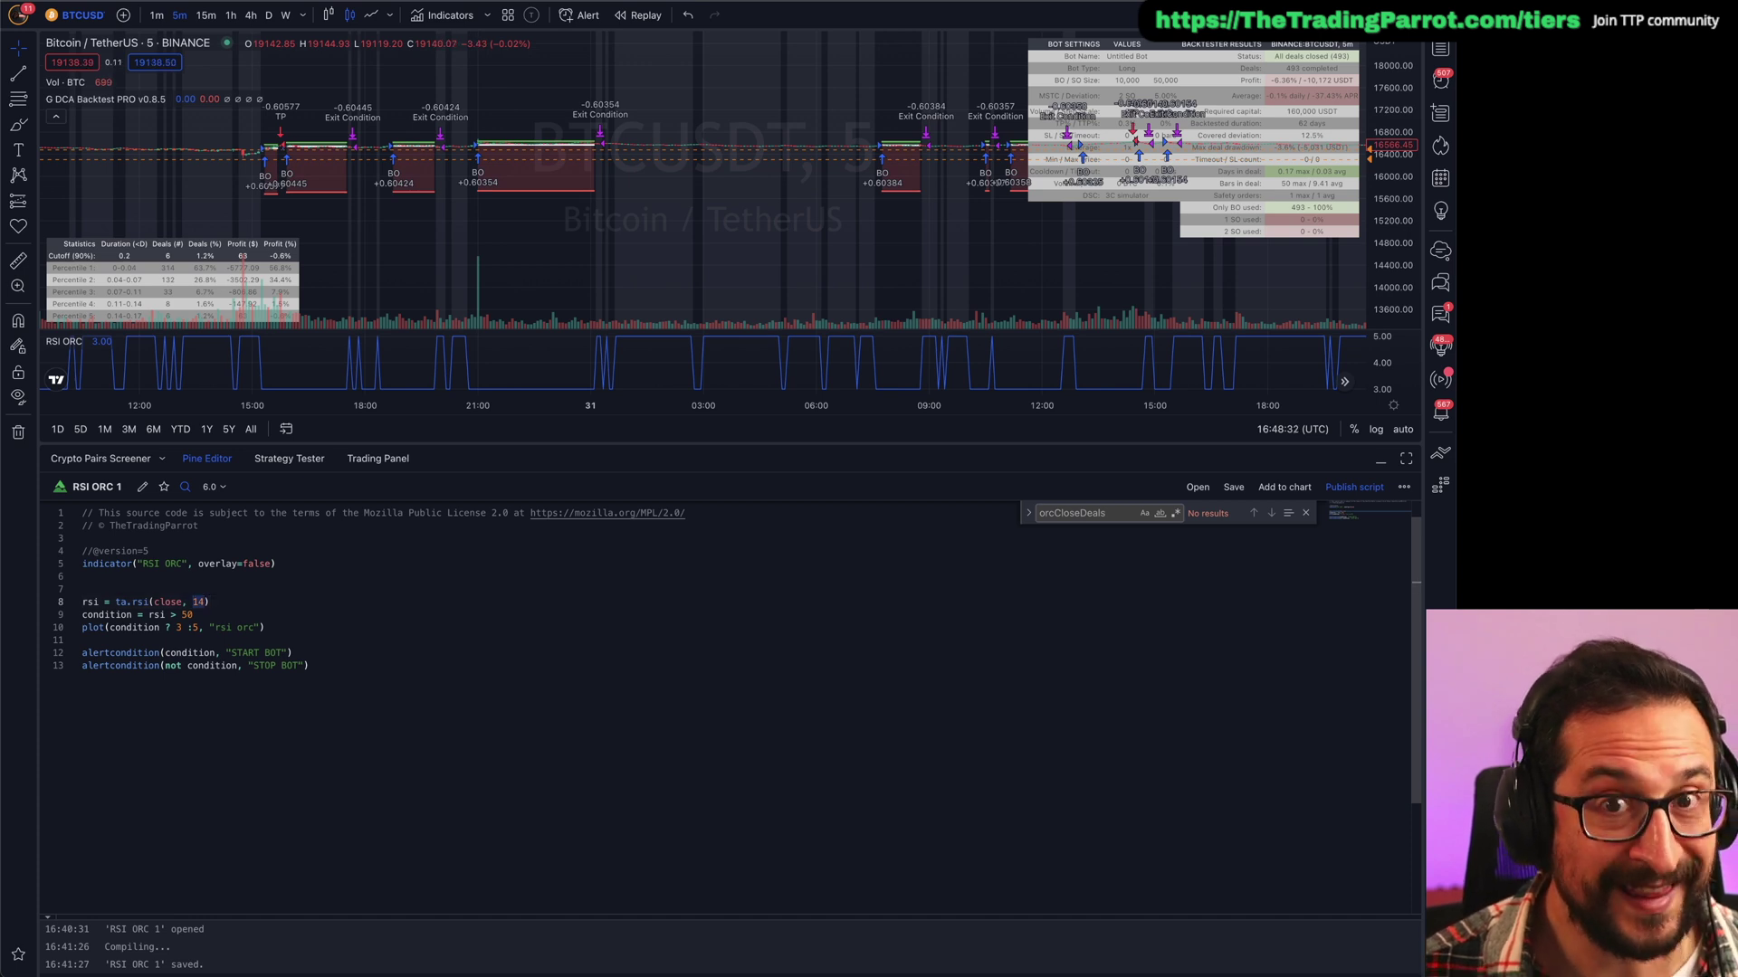
key(Down)
key(End)
key(shift+Home)
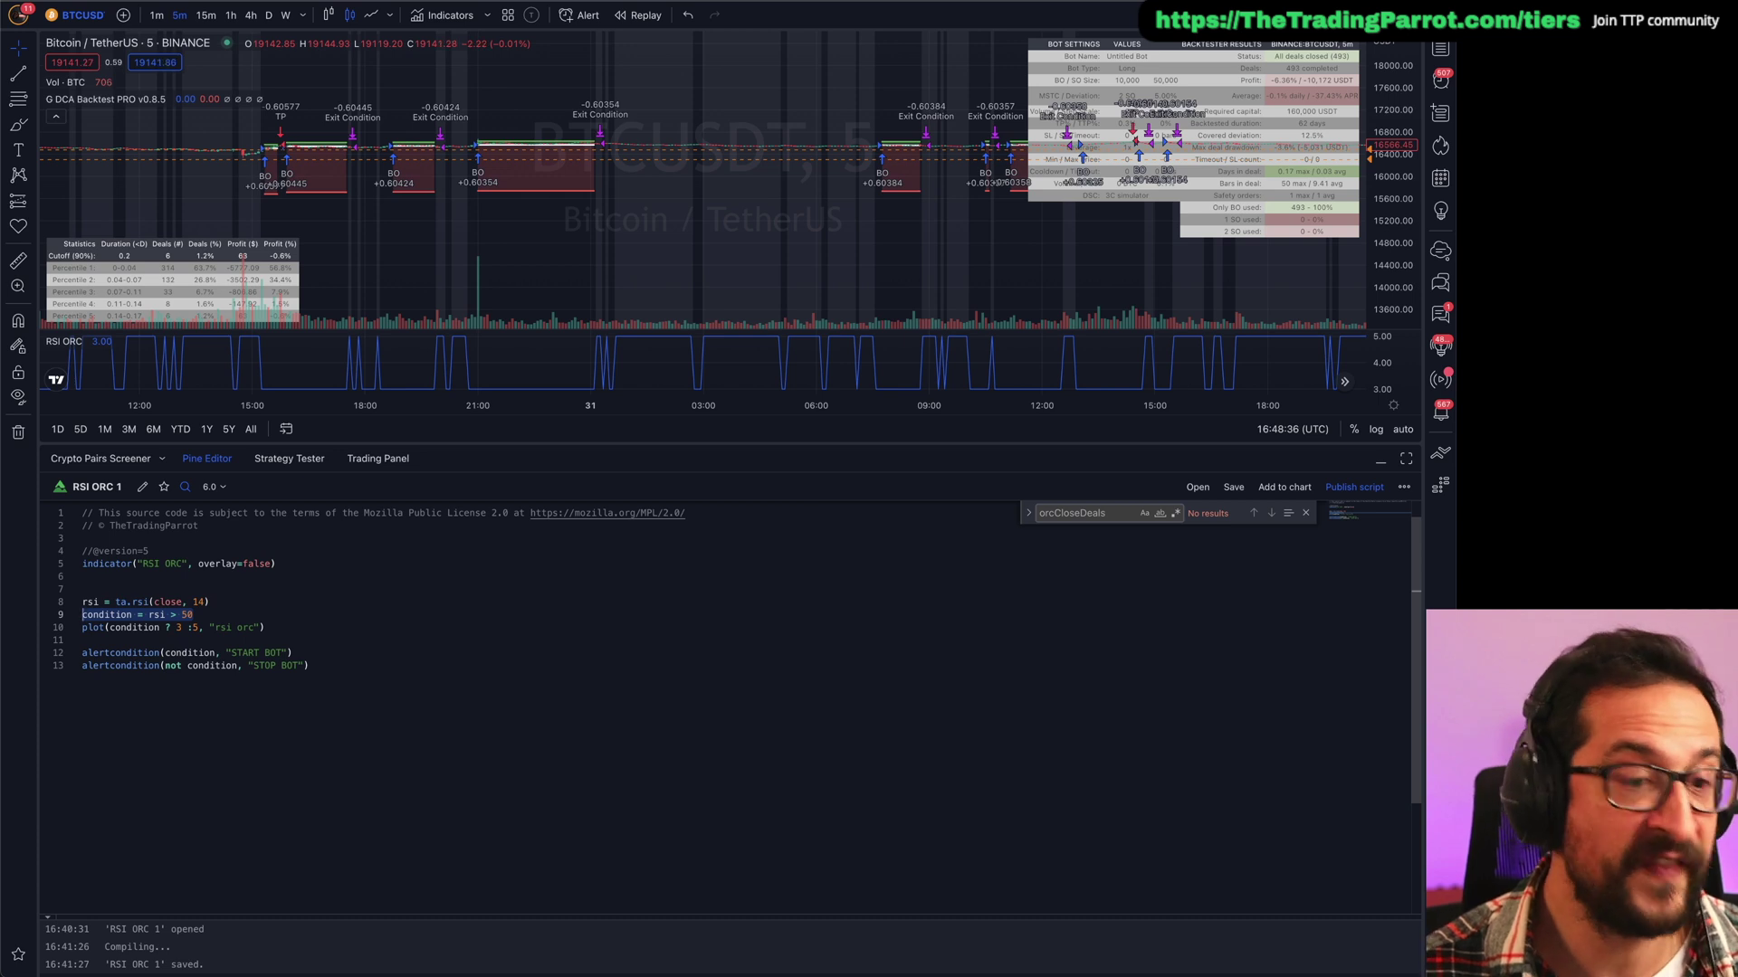
key(Left)
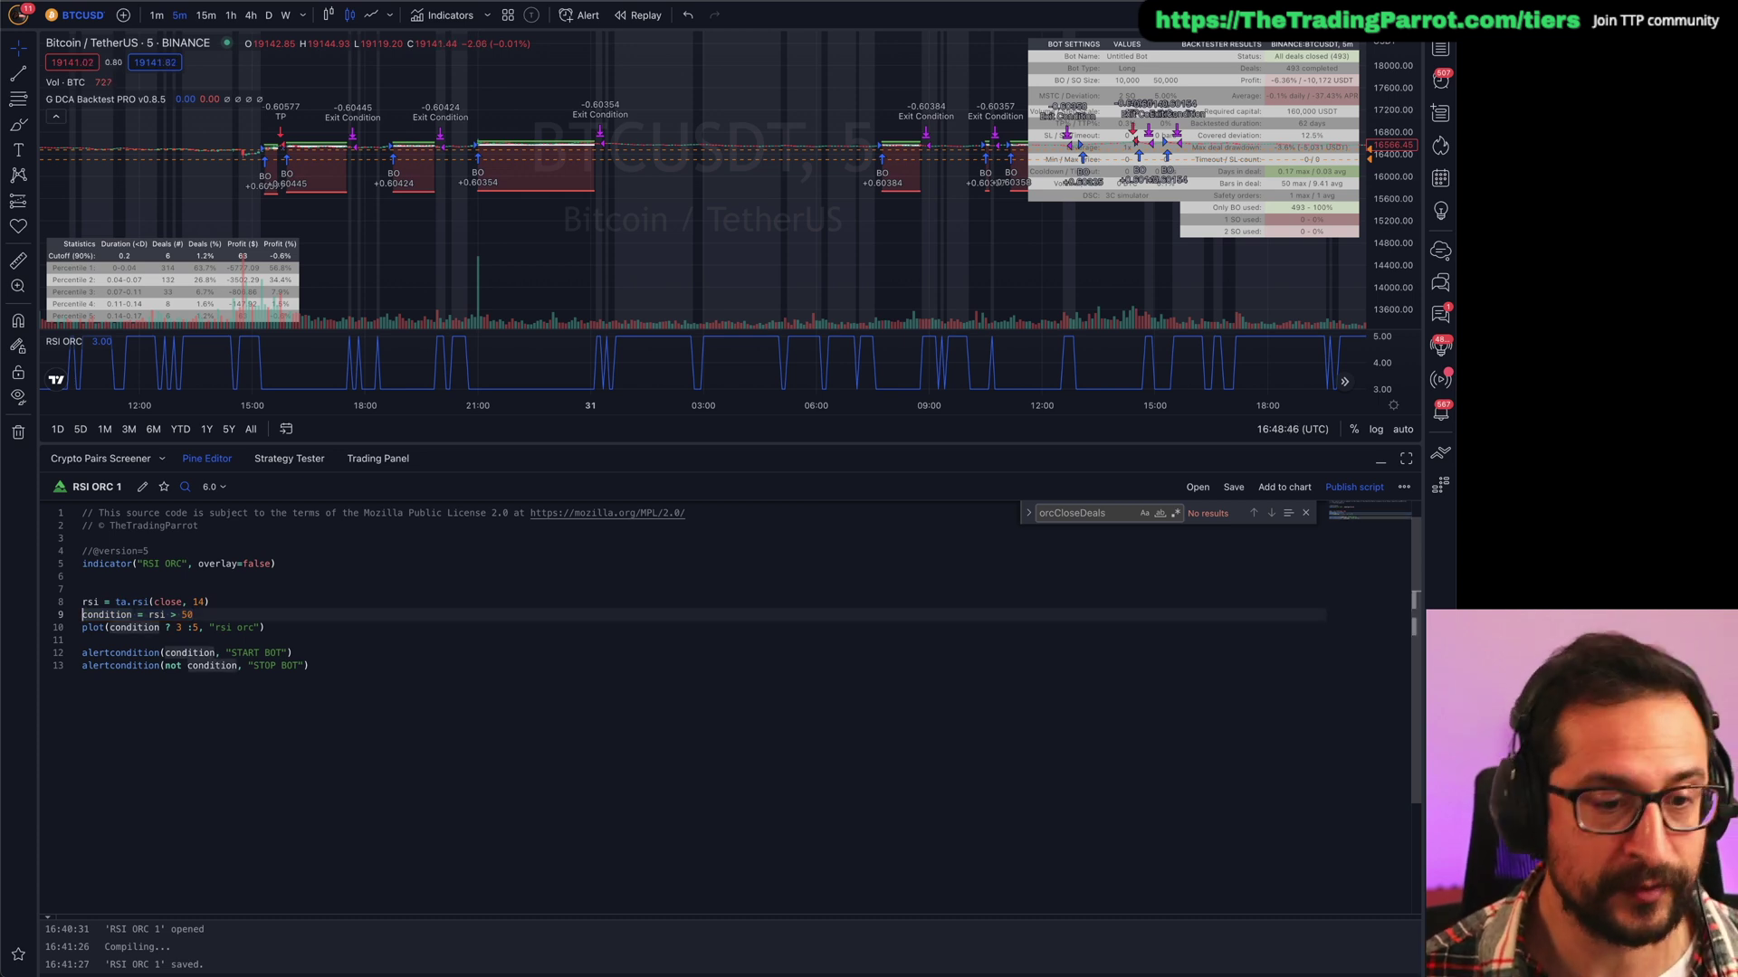
key(shift+End)
key(Left)
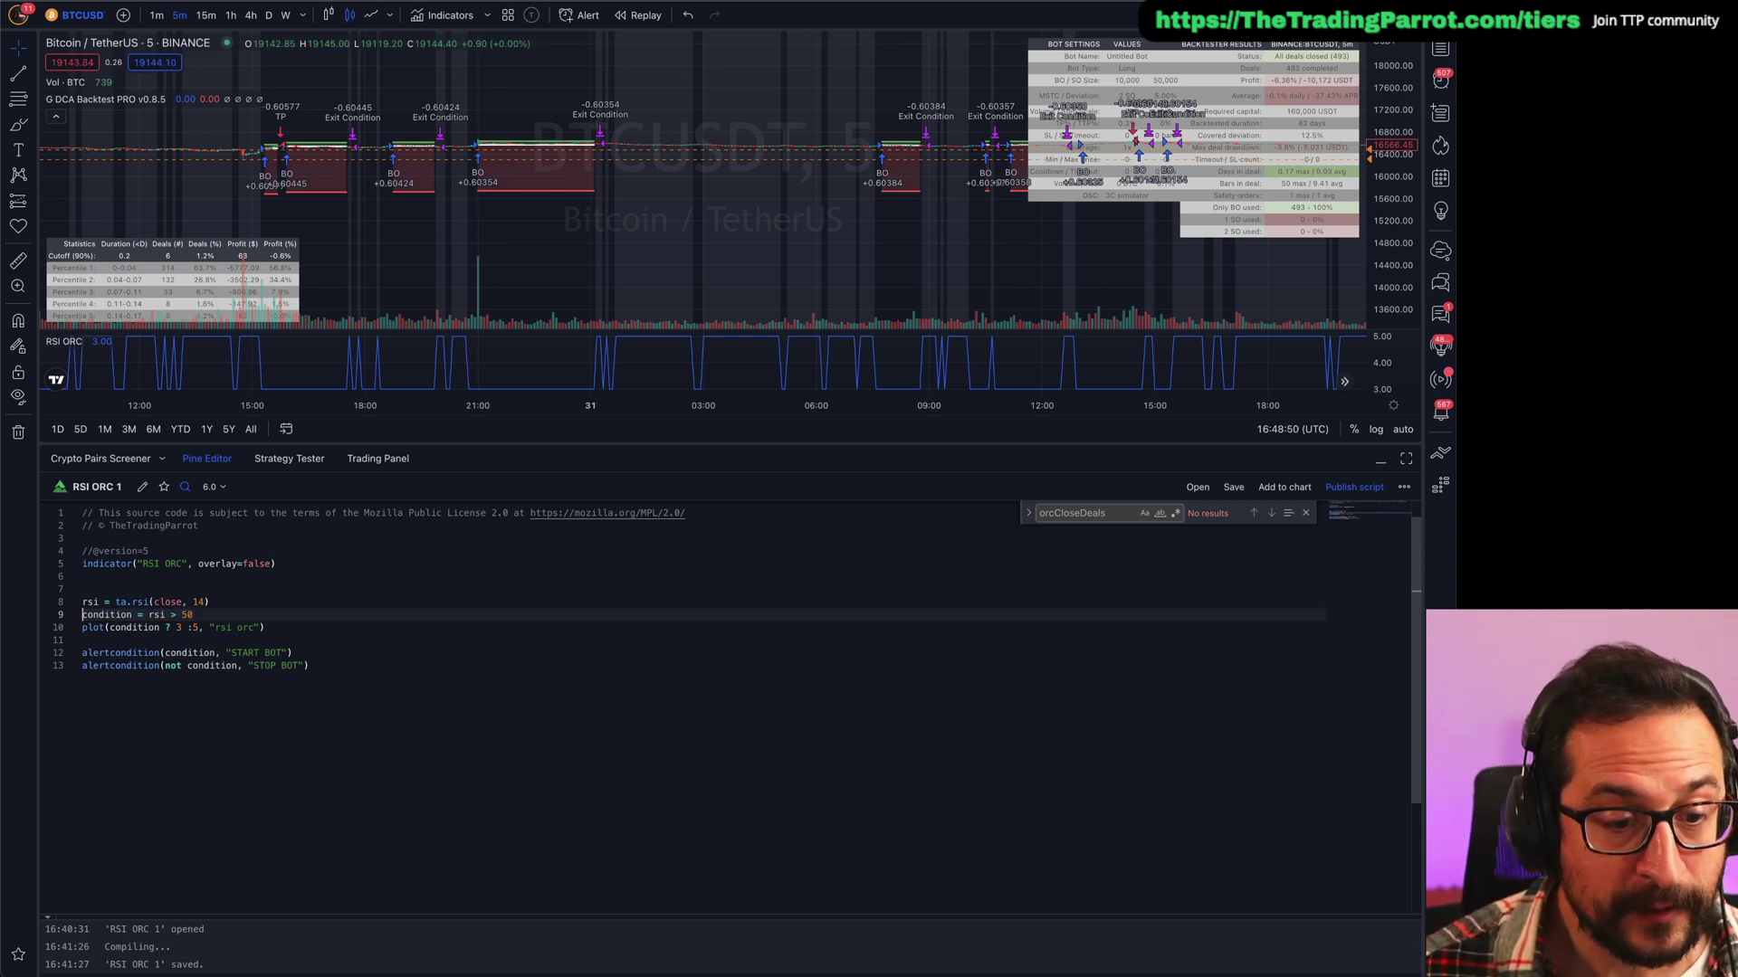
click(141, 615)
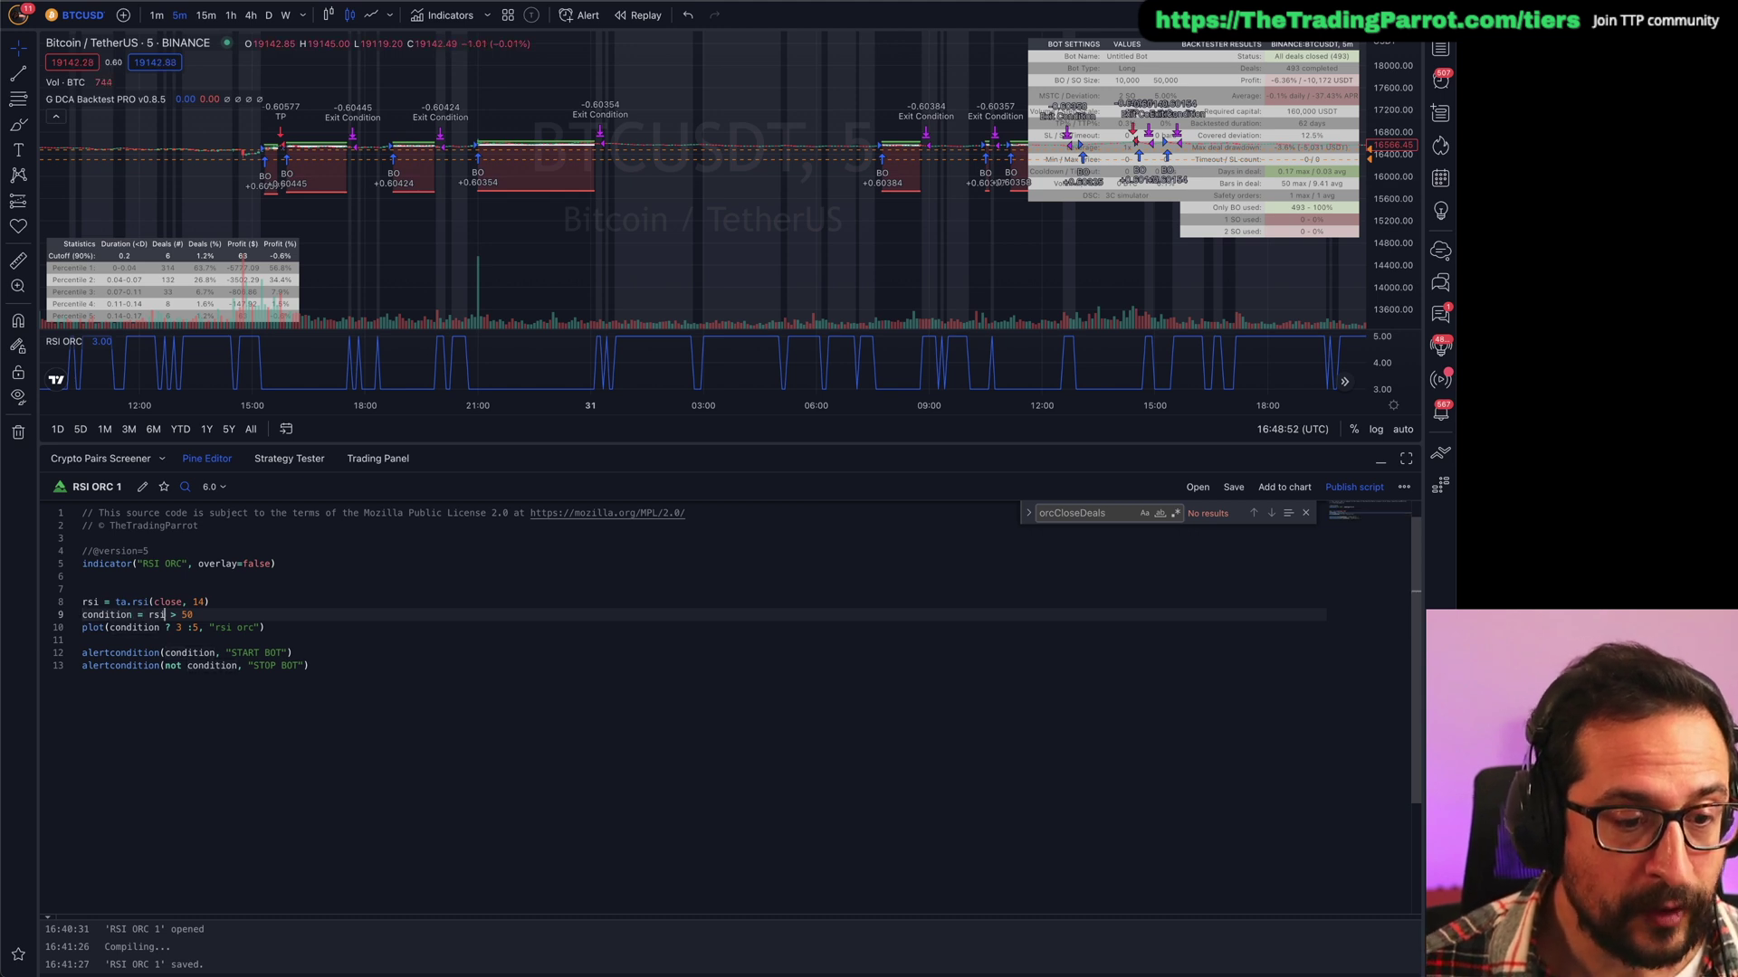
drag(150, 614, 194, 615)
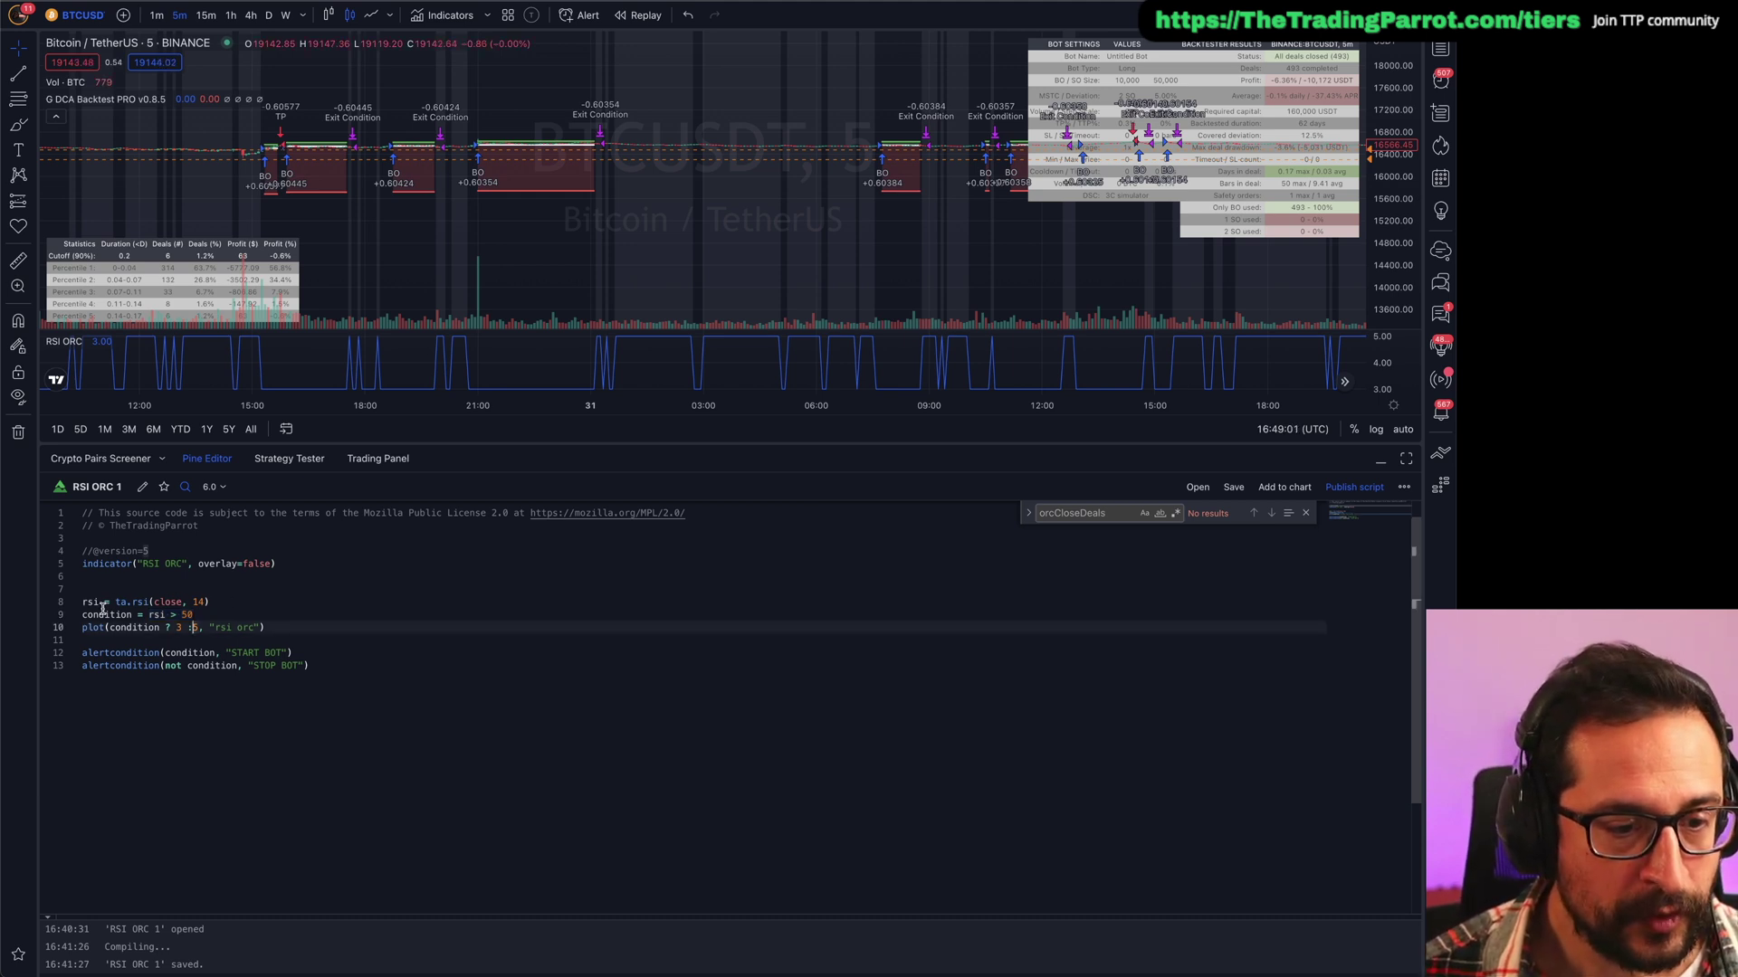
double_click(108, 614)
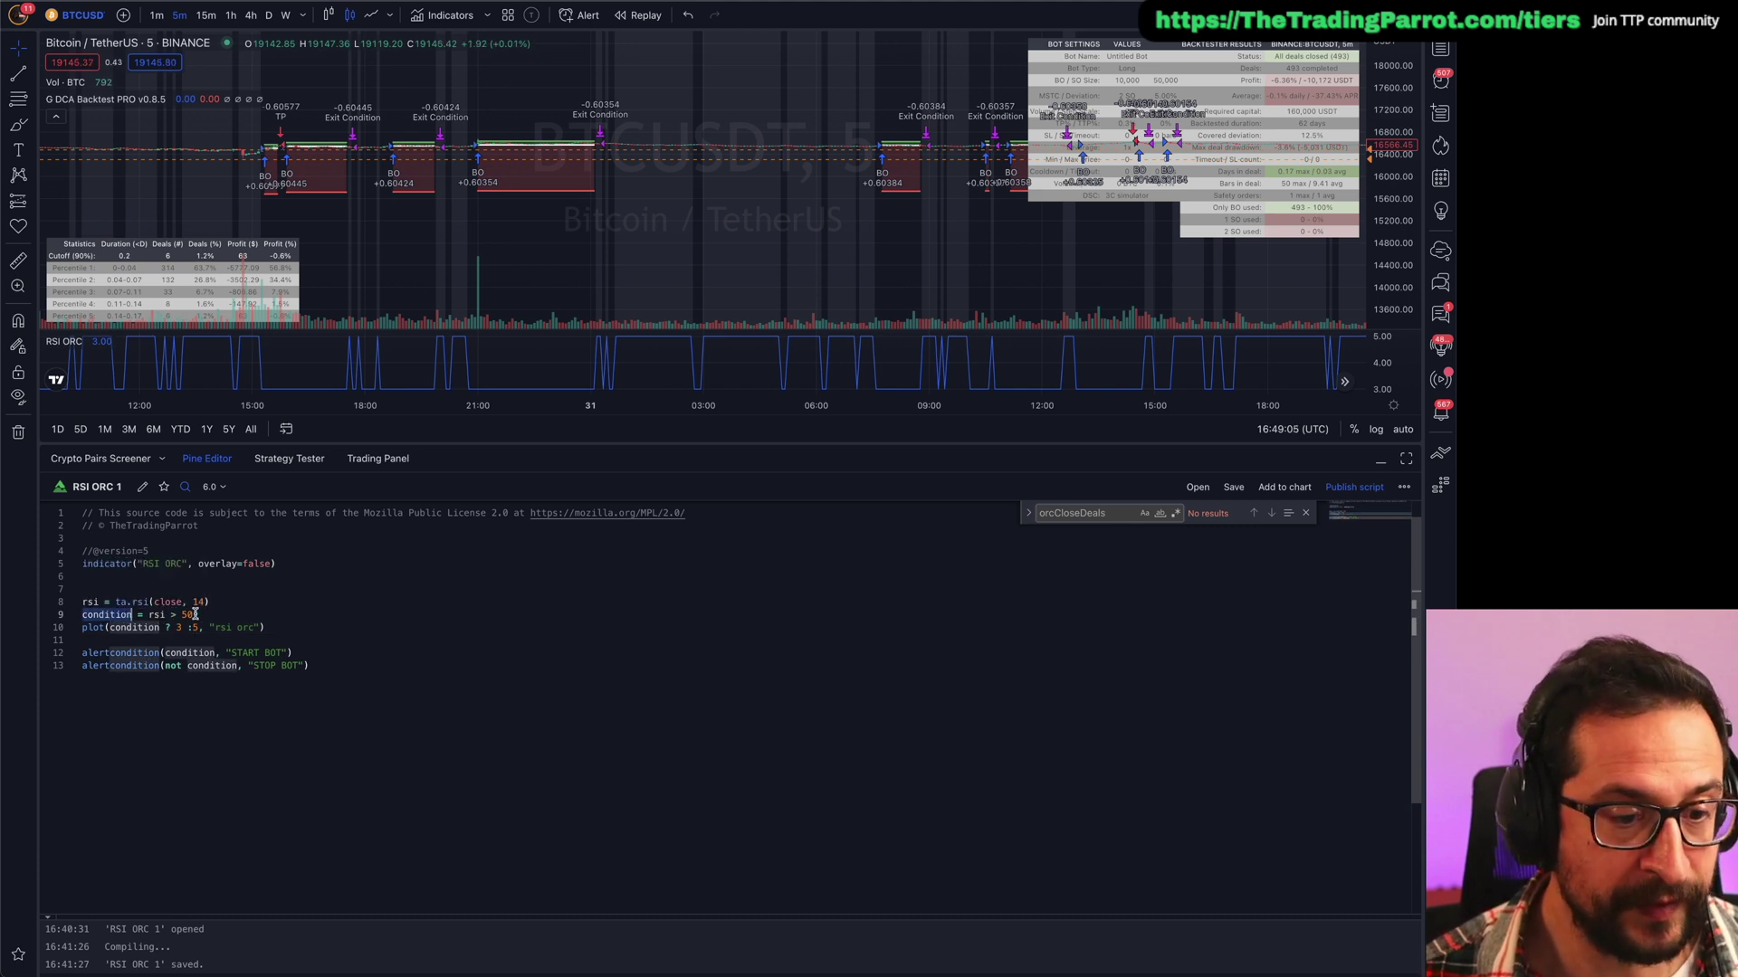
double_click(134, 628)
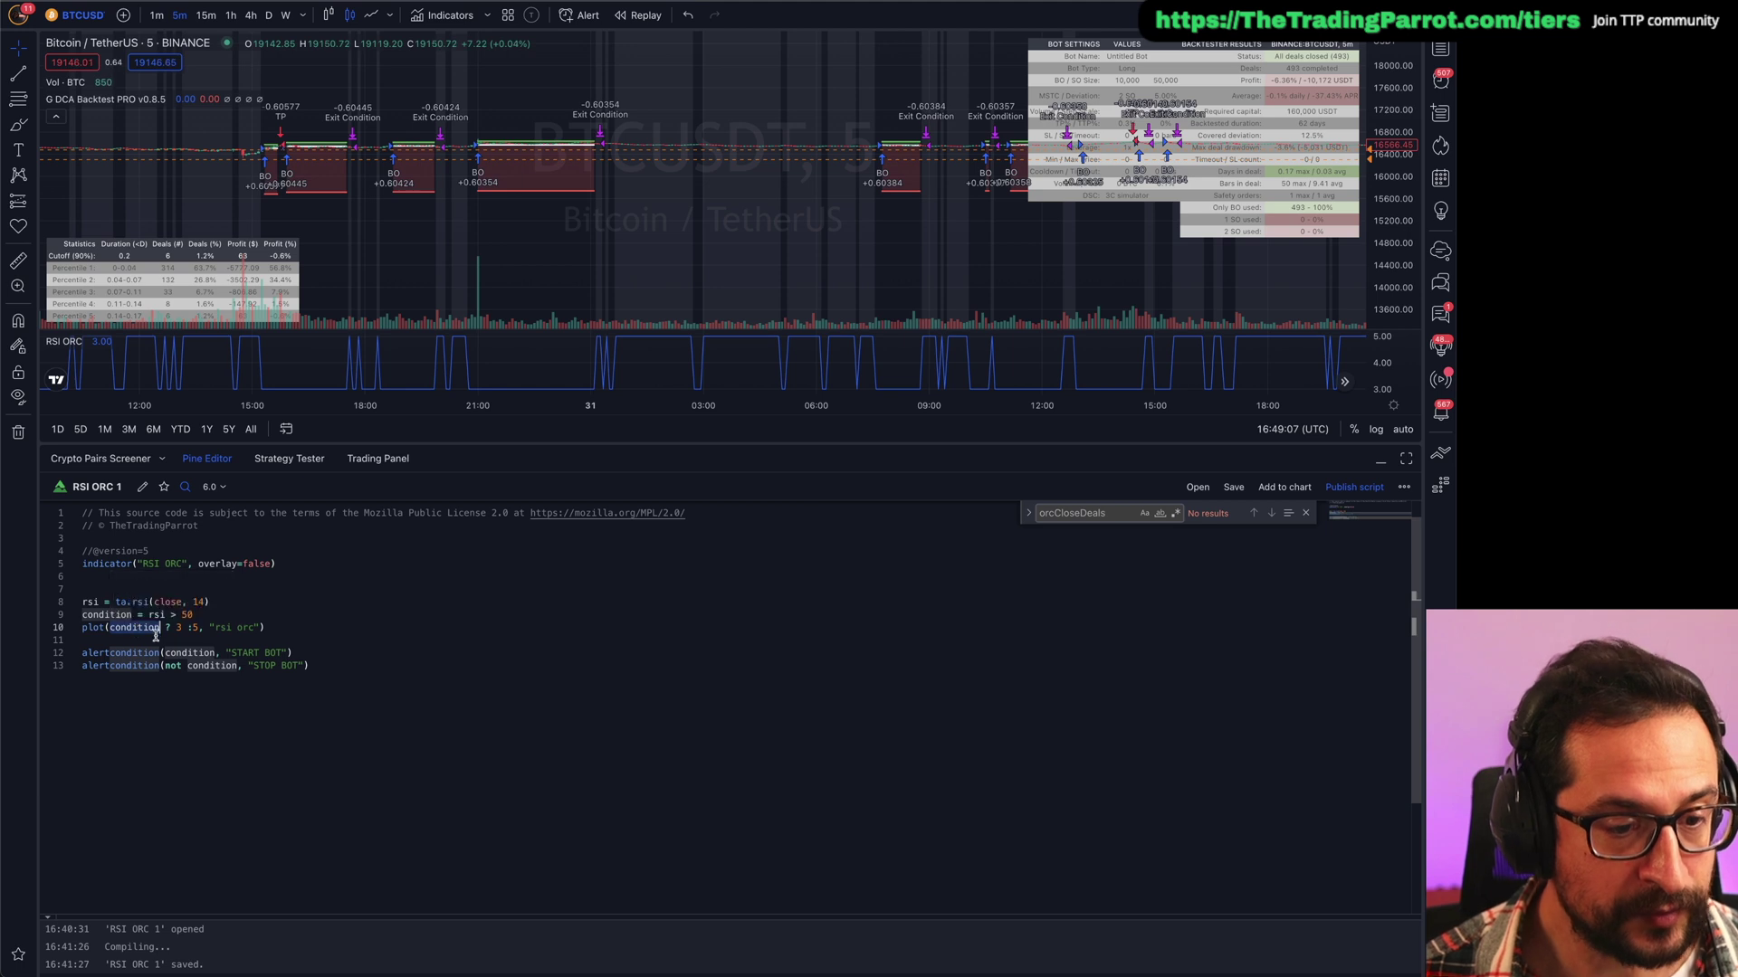
click(194, 627)
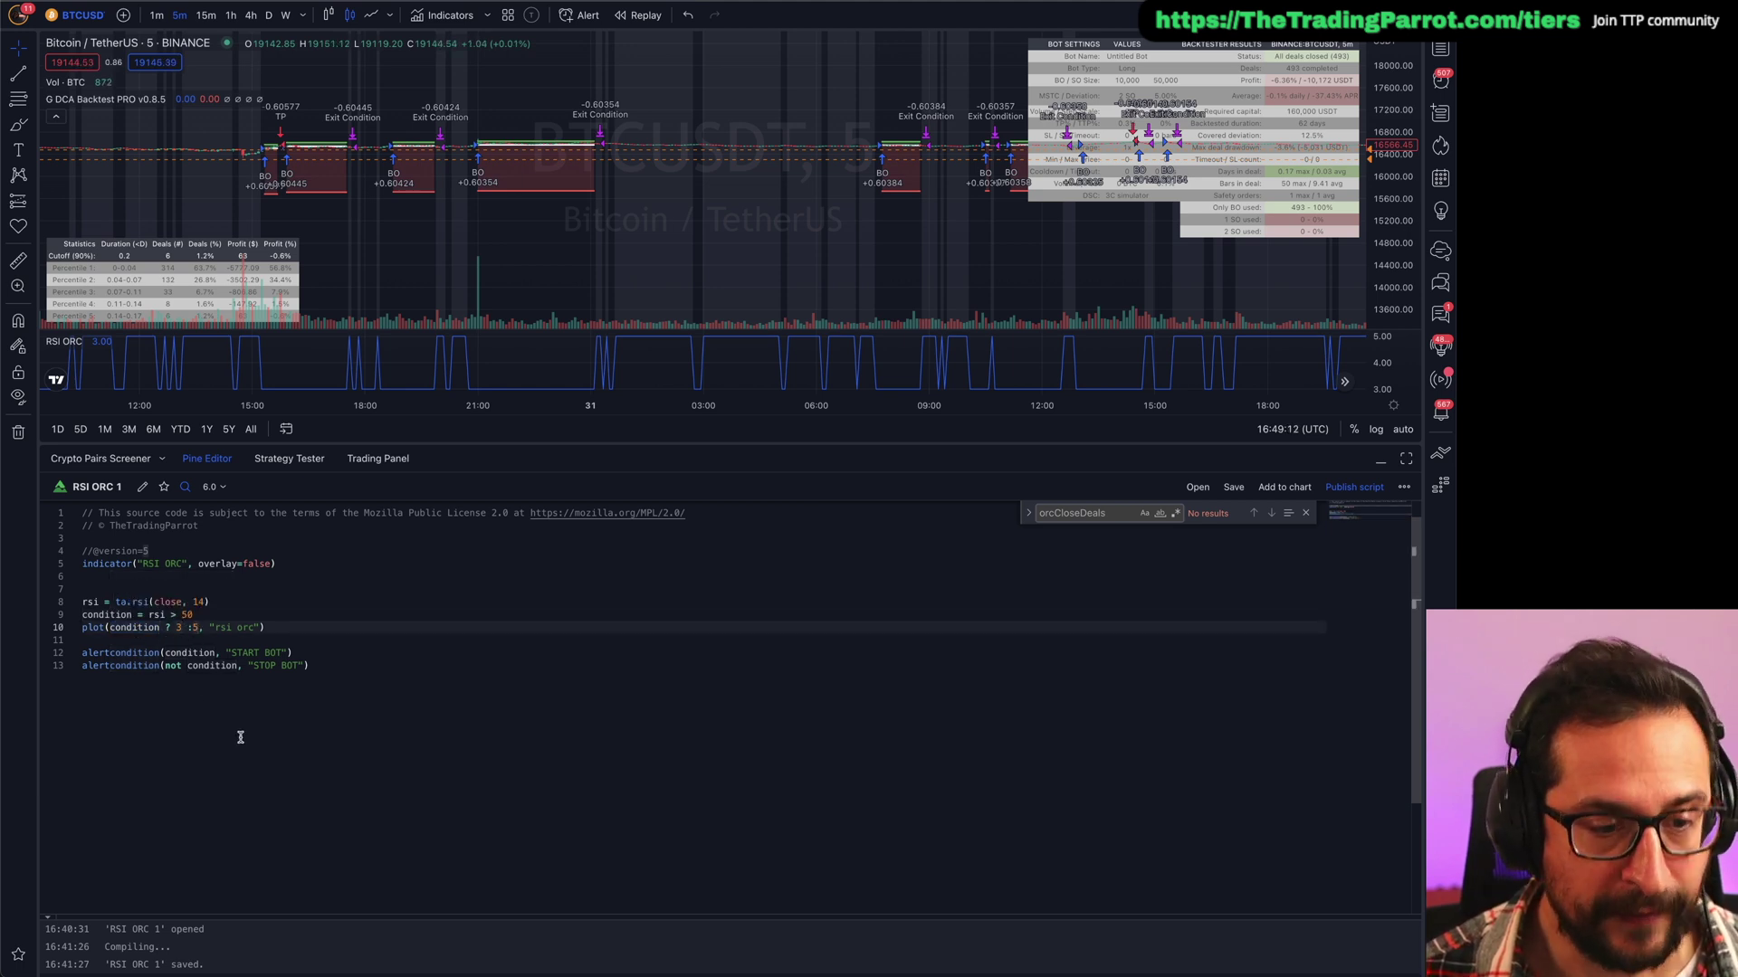
drag(215, 627, 252, 625)
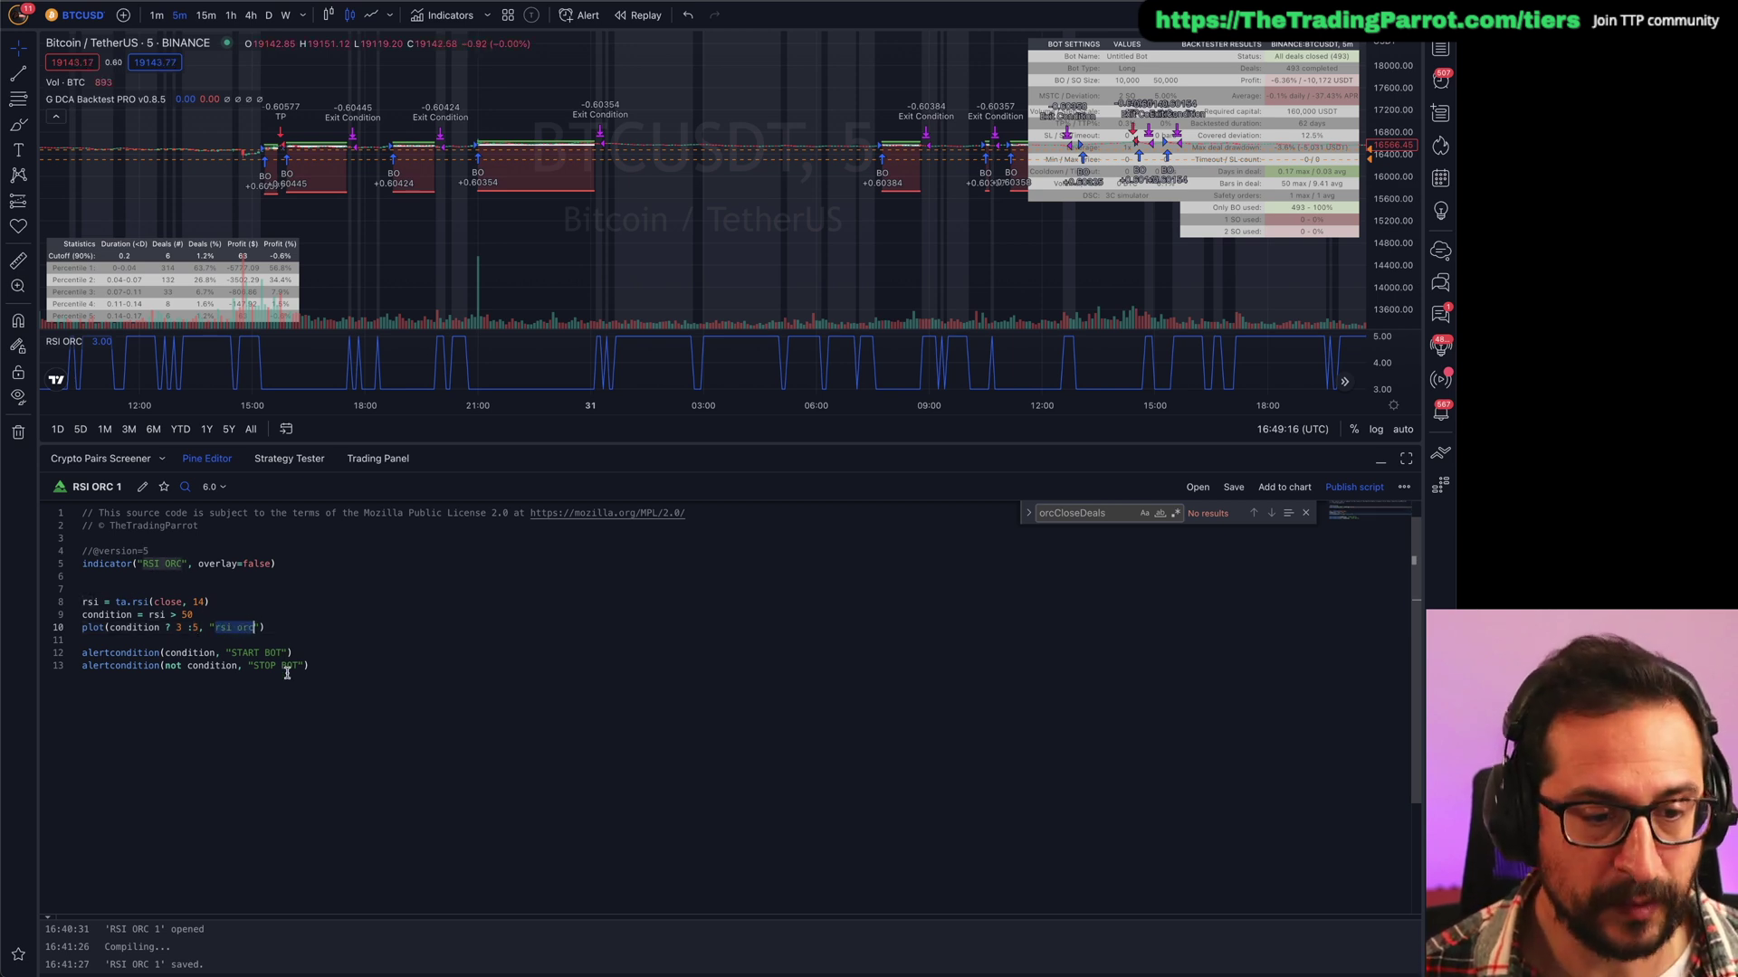
click(310, 653)
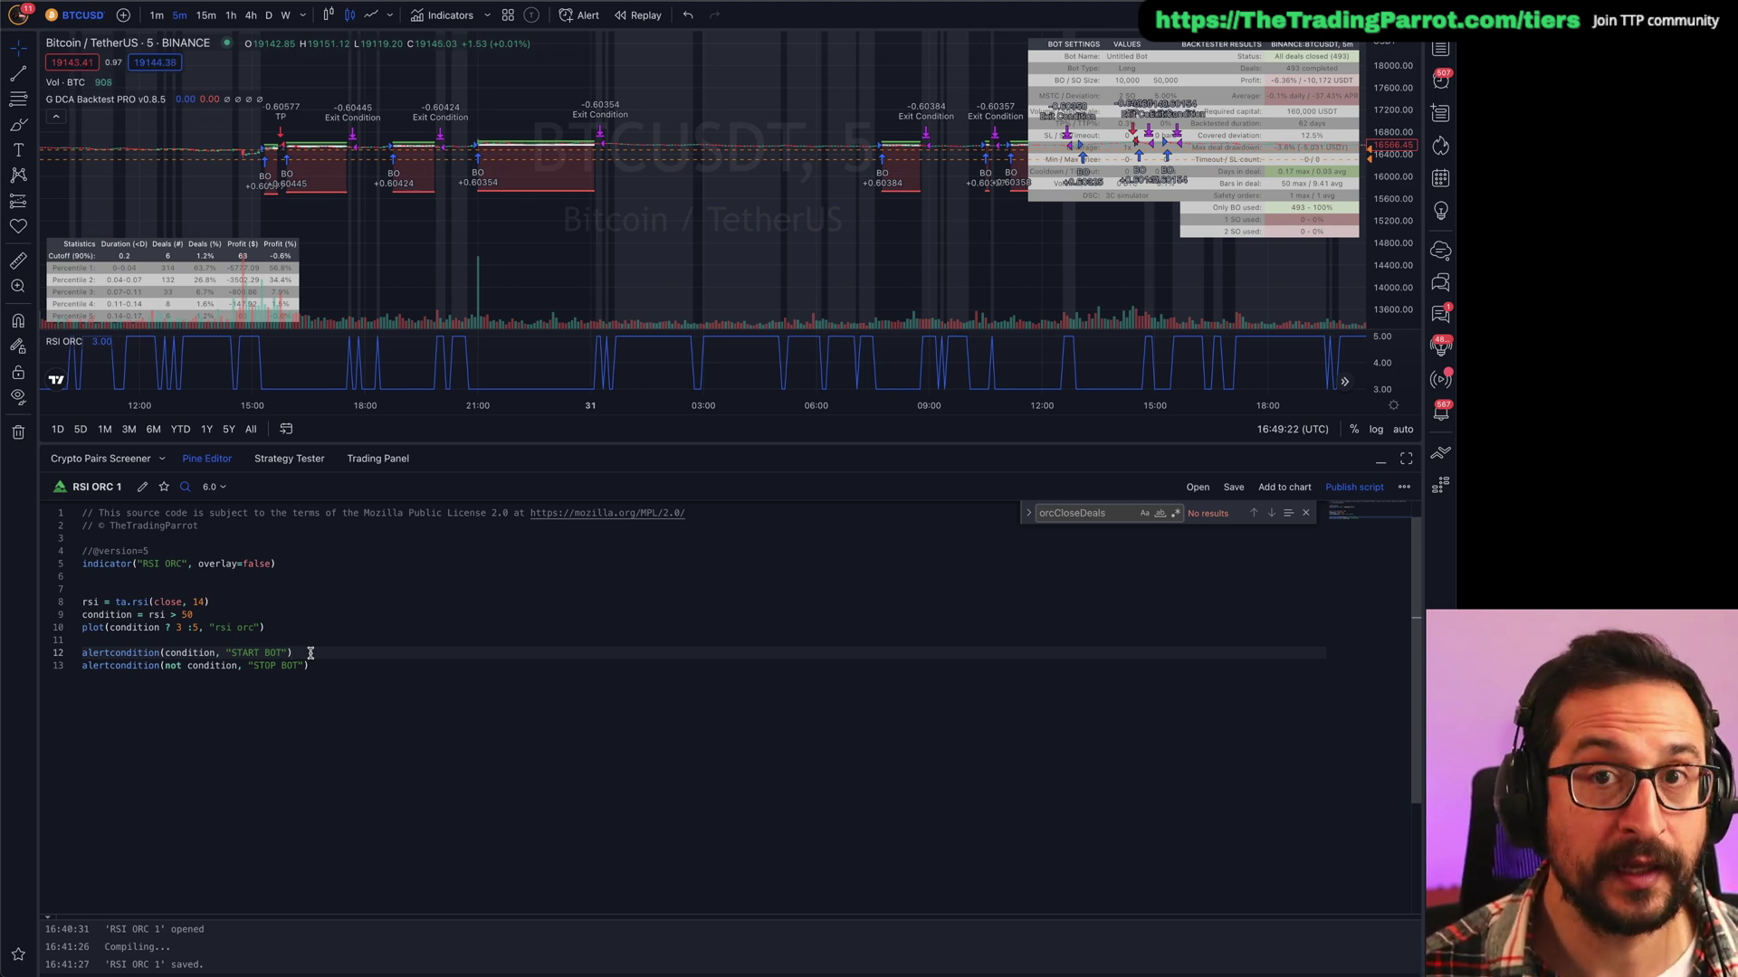
double_click(111, 653)
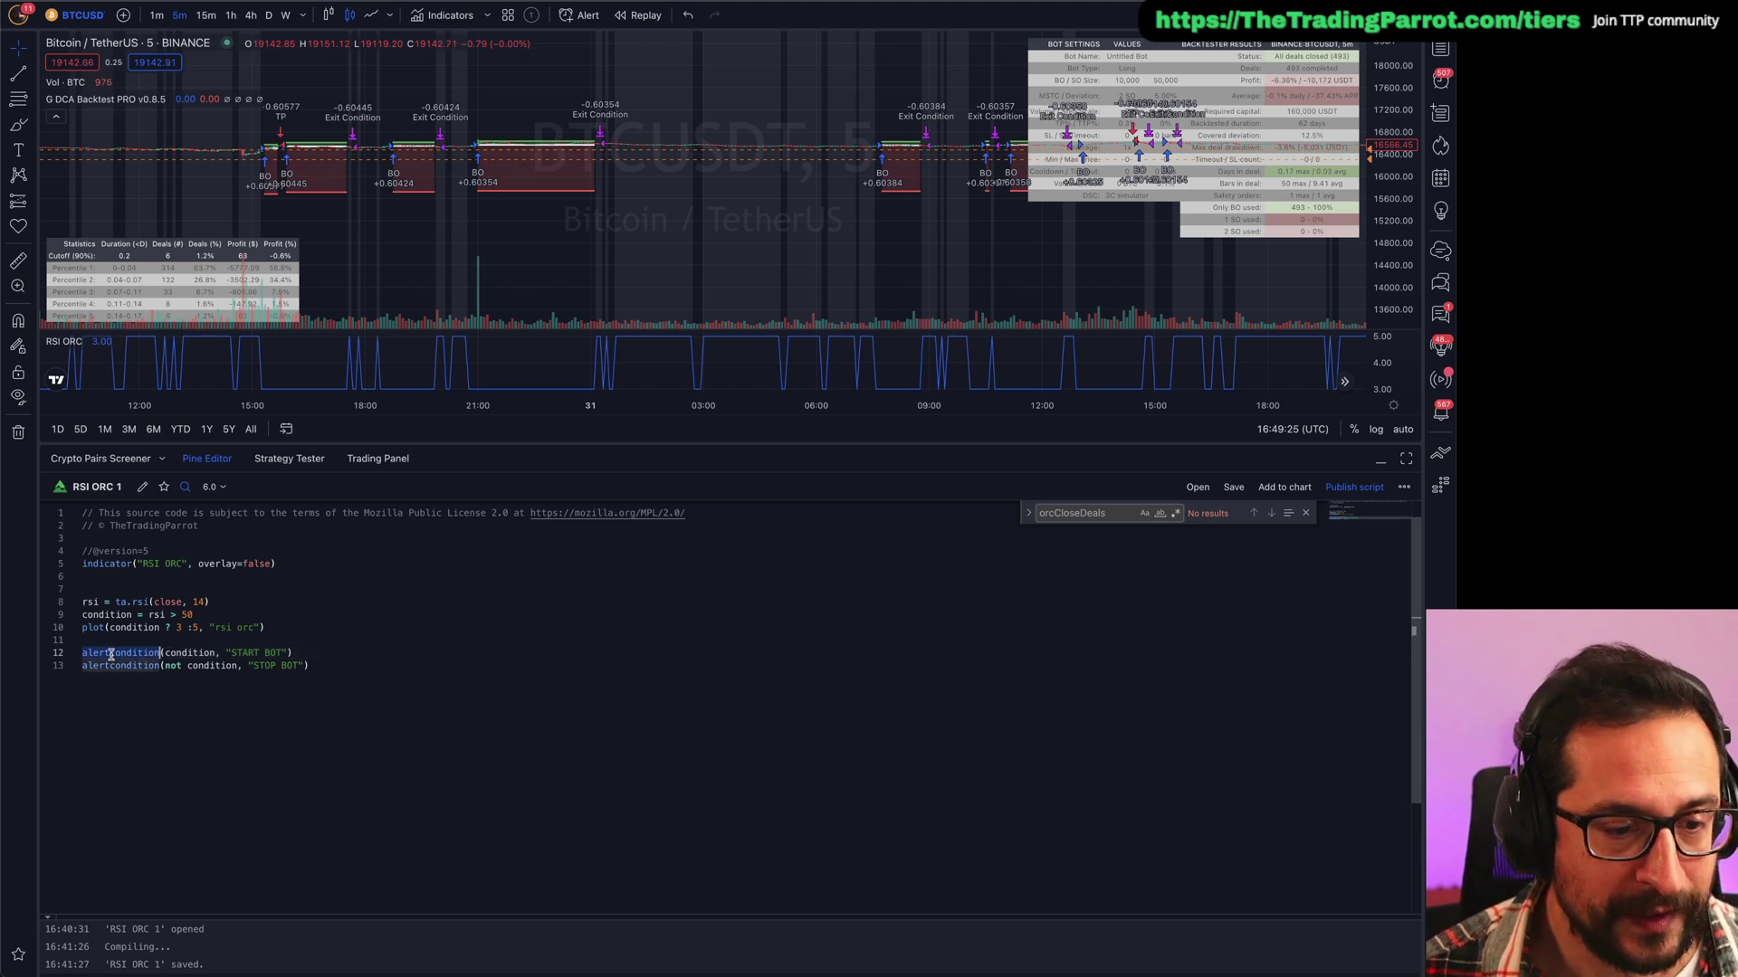
click(188, 652)
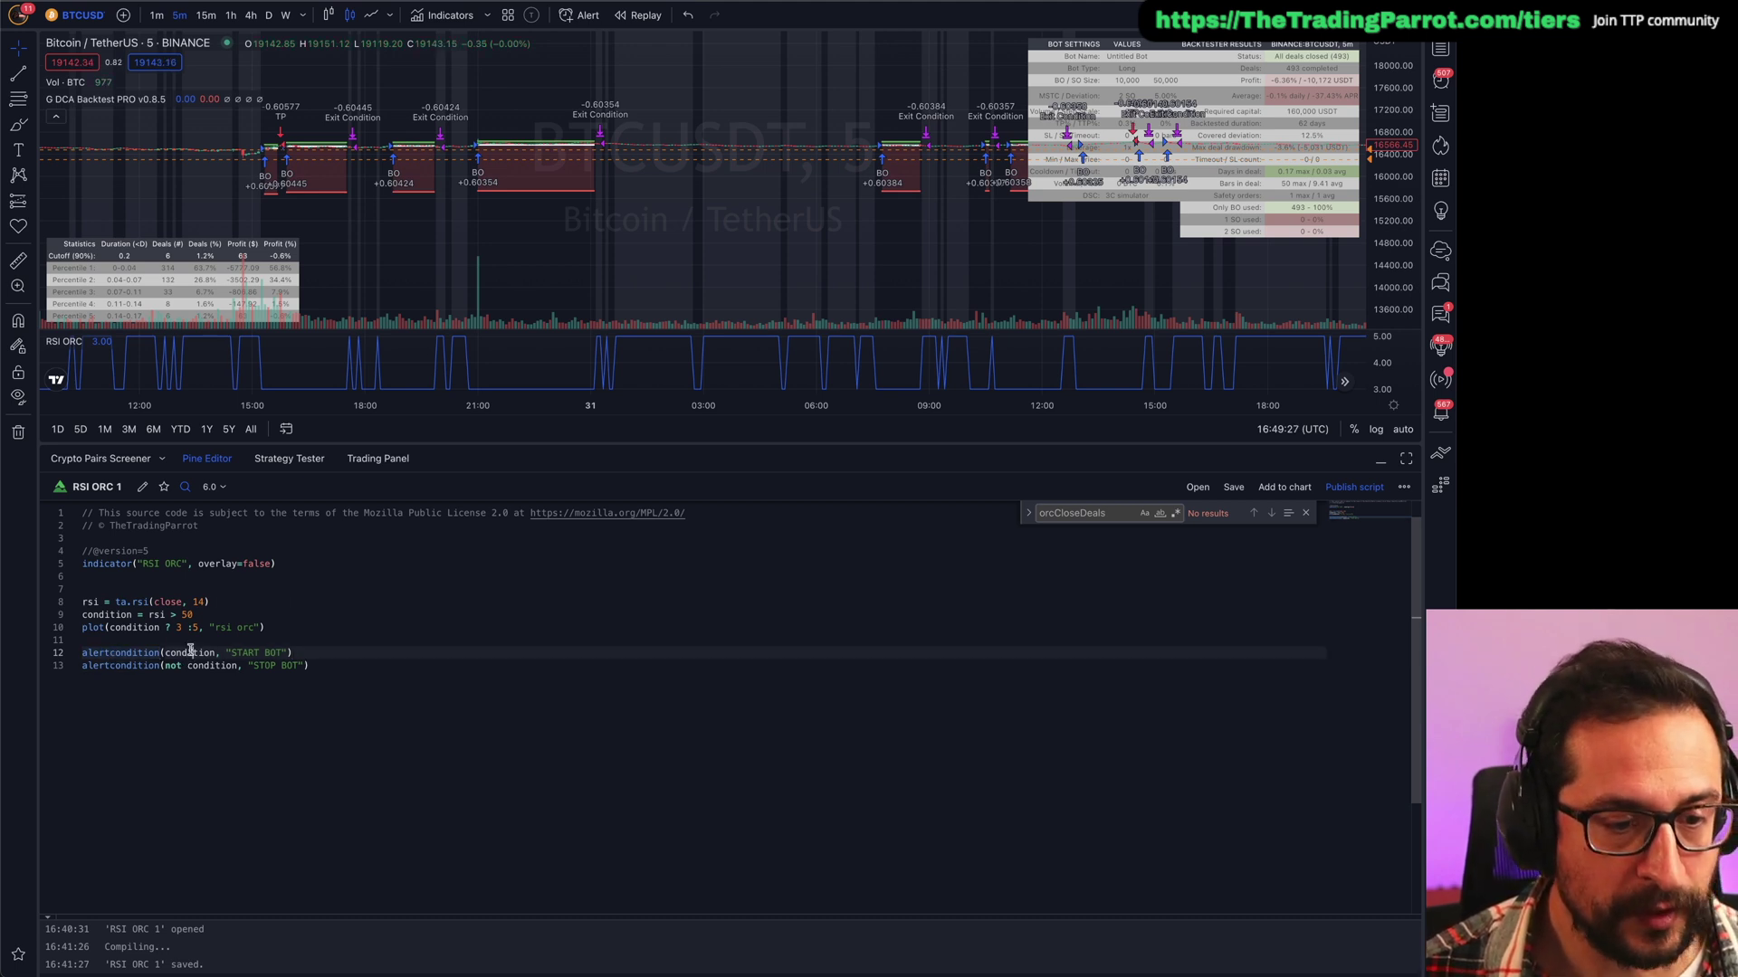
click(249, 653)
double_click(248, 653)
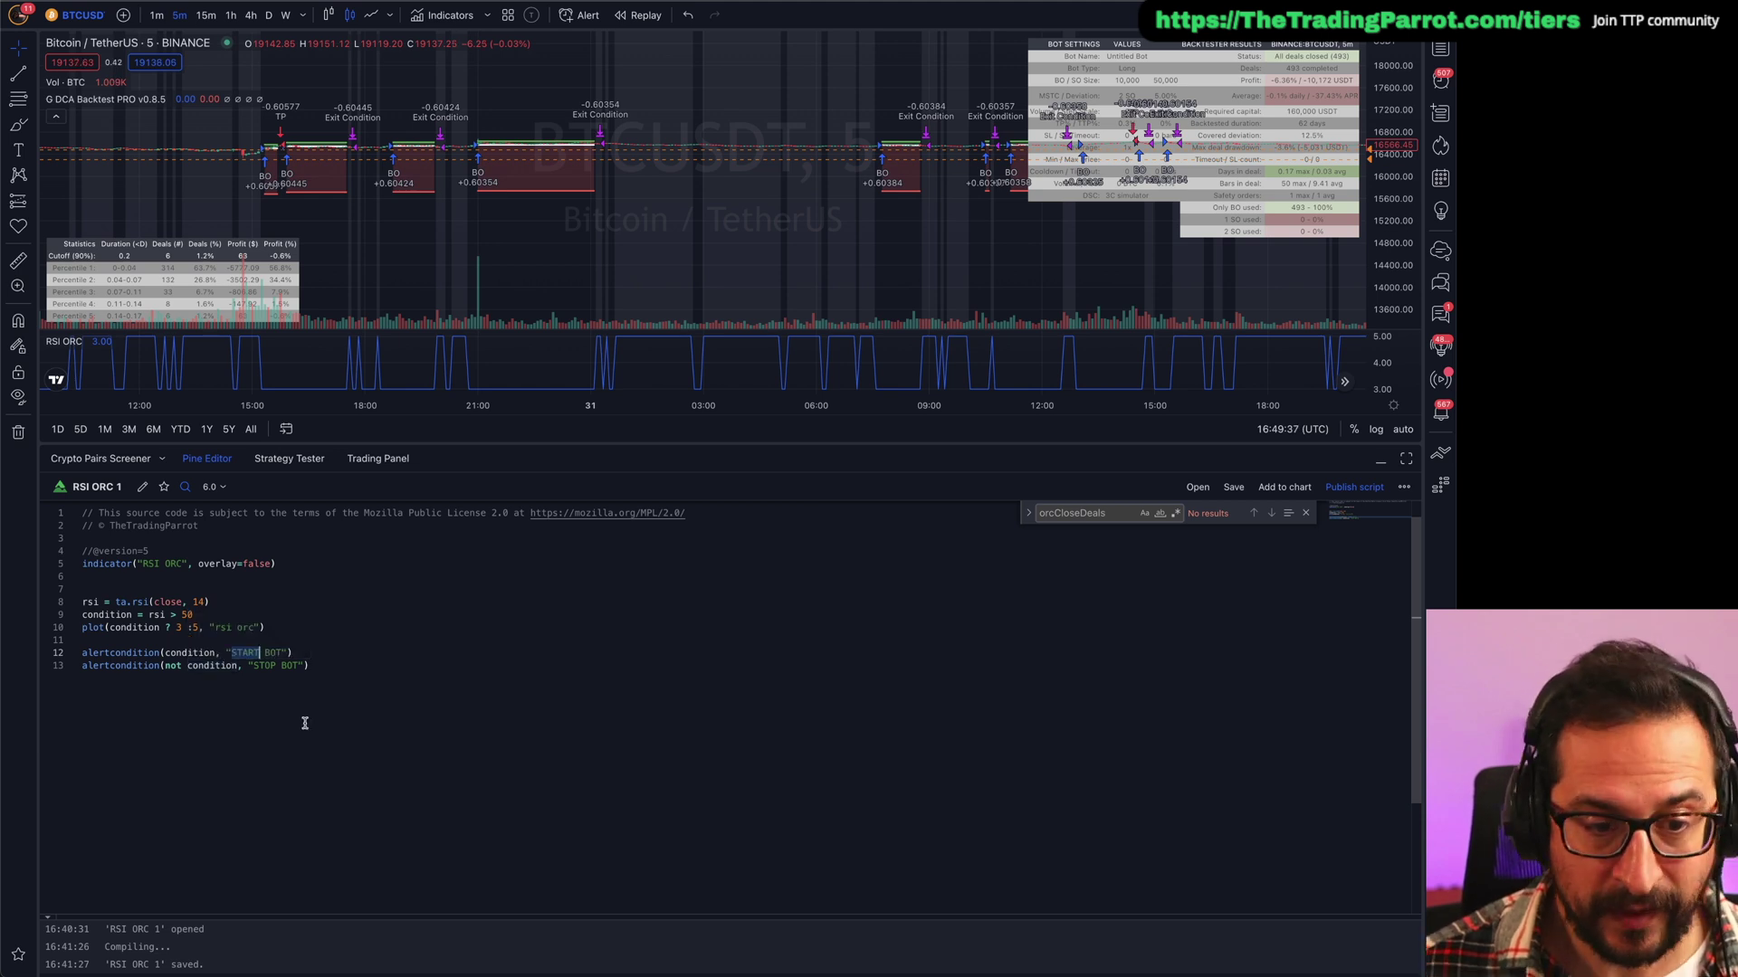
double_click(263, 665)
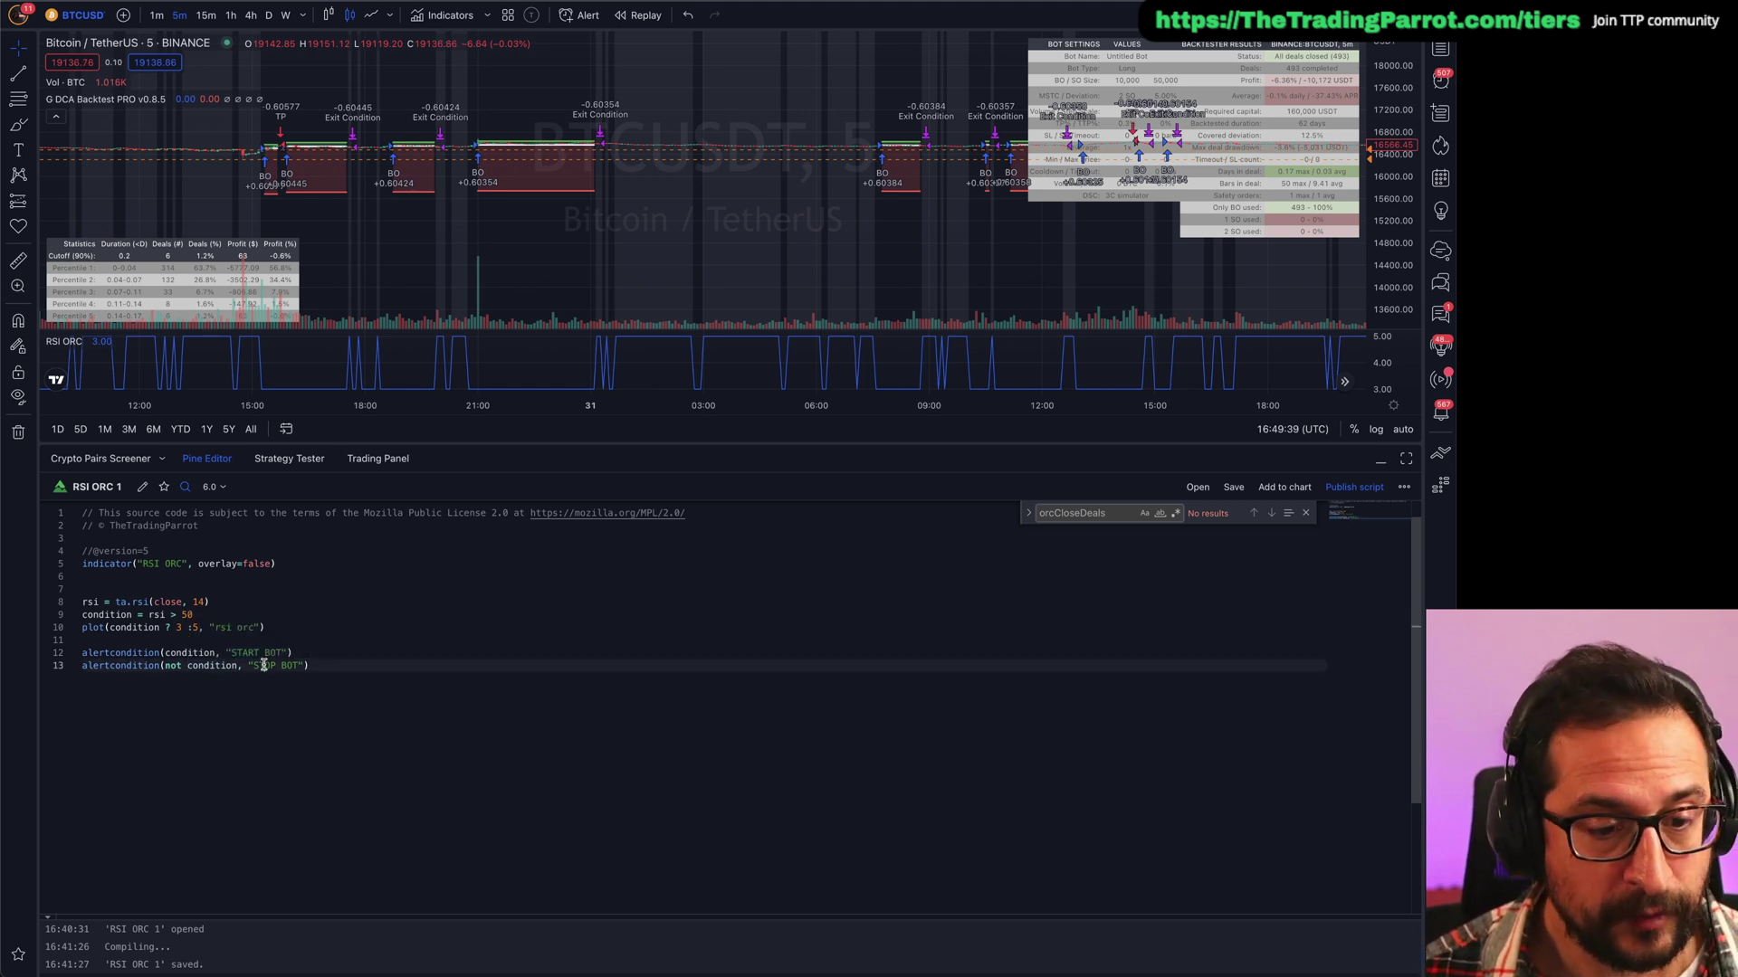
double_click(139, 665)
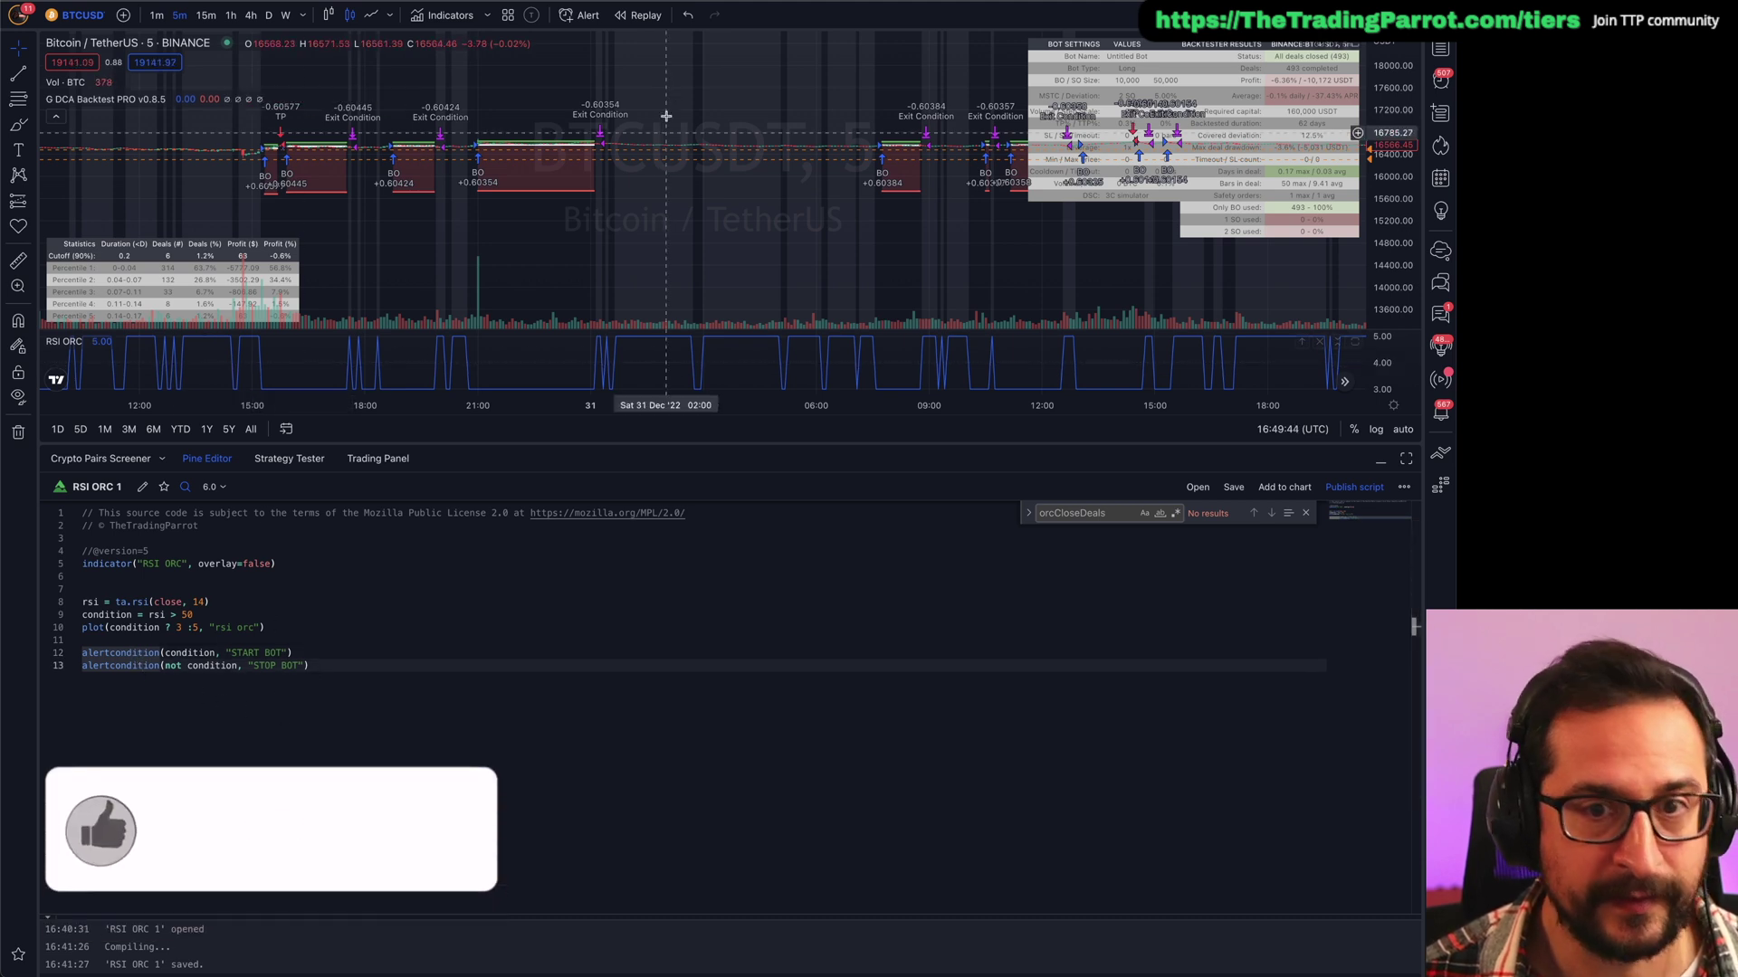
Create a BTCUSDT alert on RSI ORC's STOP BOT signal, triggering once per bar close.
click(586, 16)
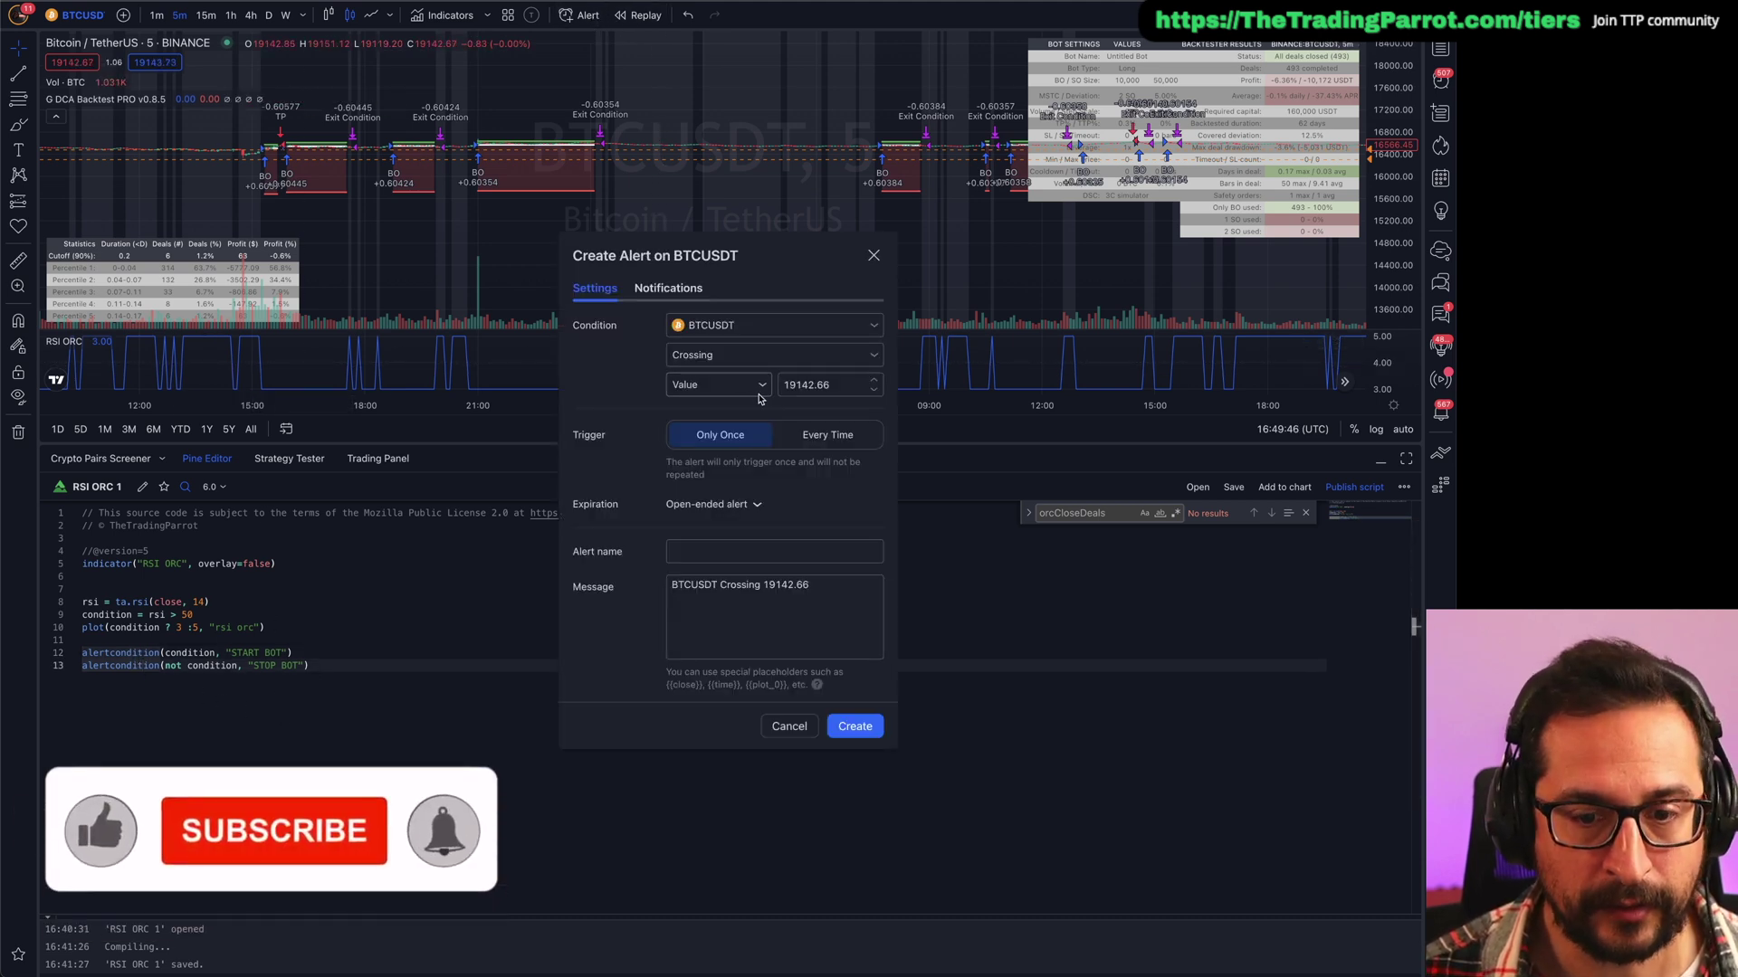
click(735, 327)
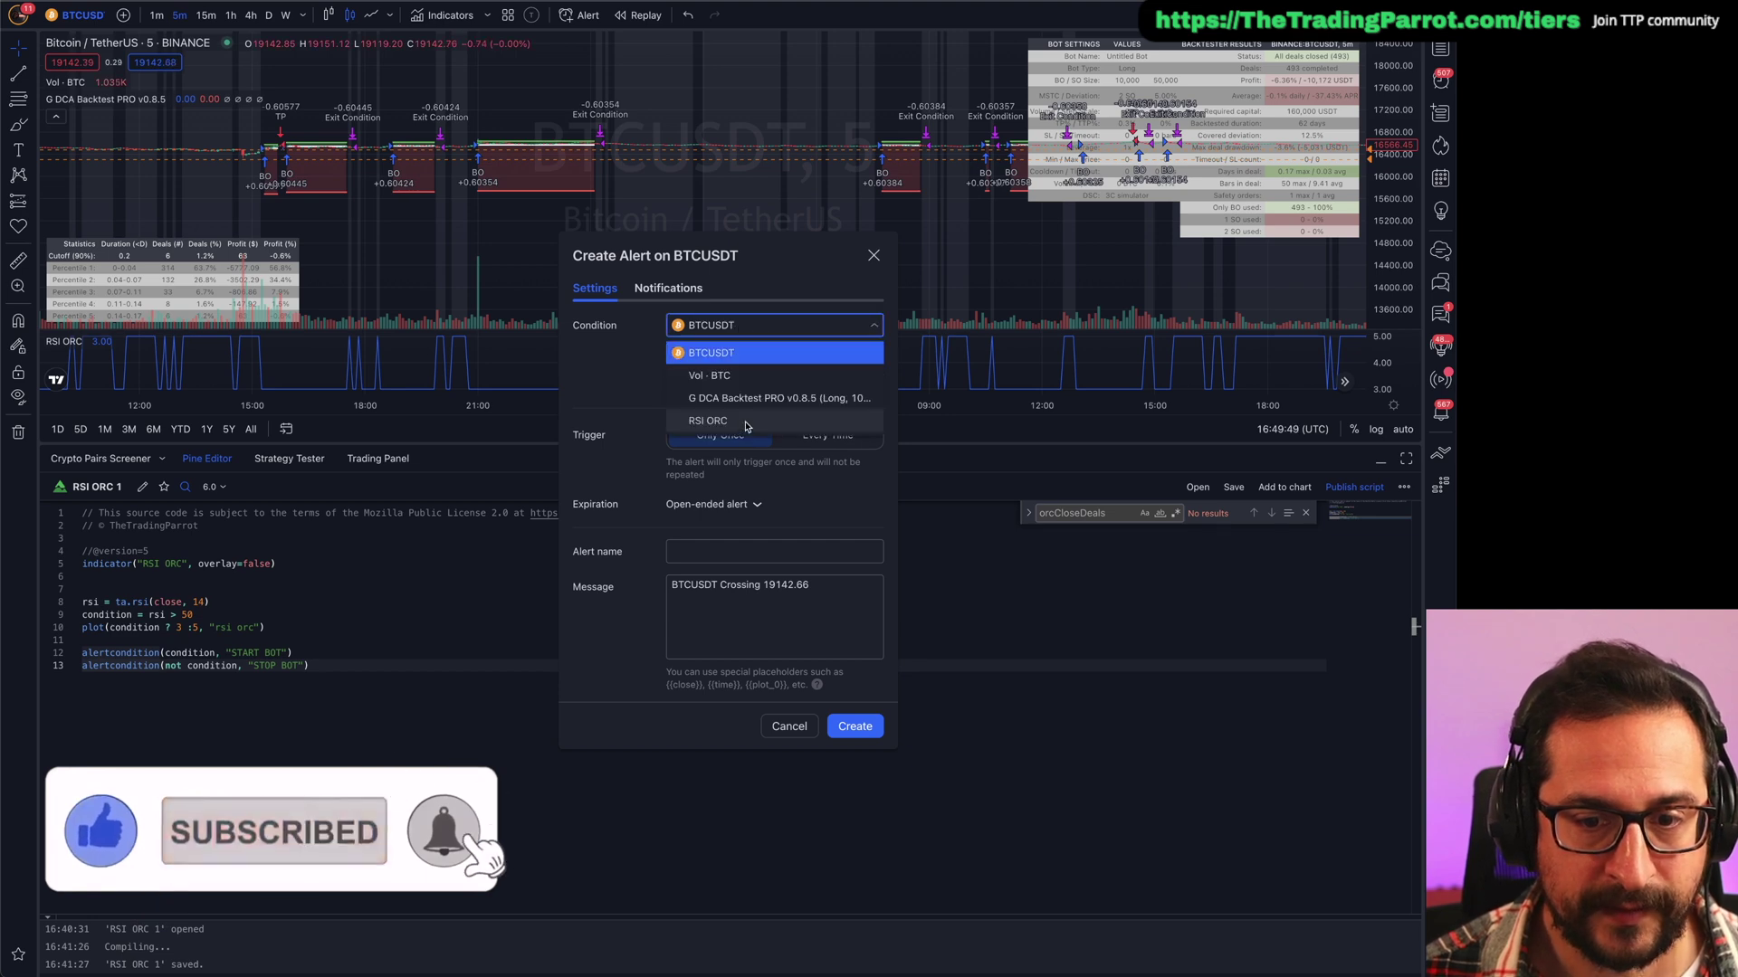
click(714, 353)
click(714, 353)
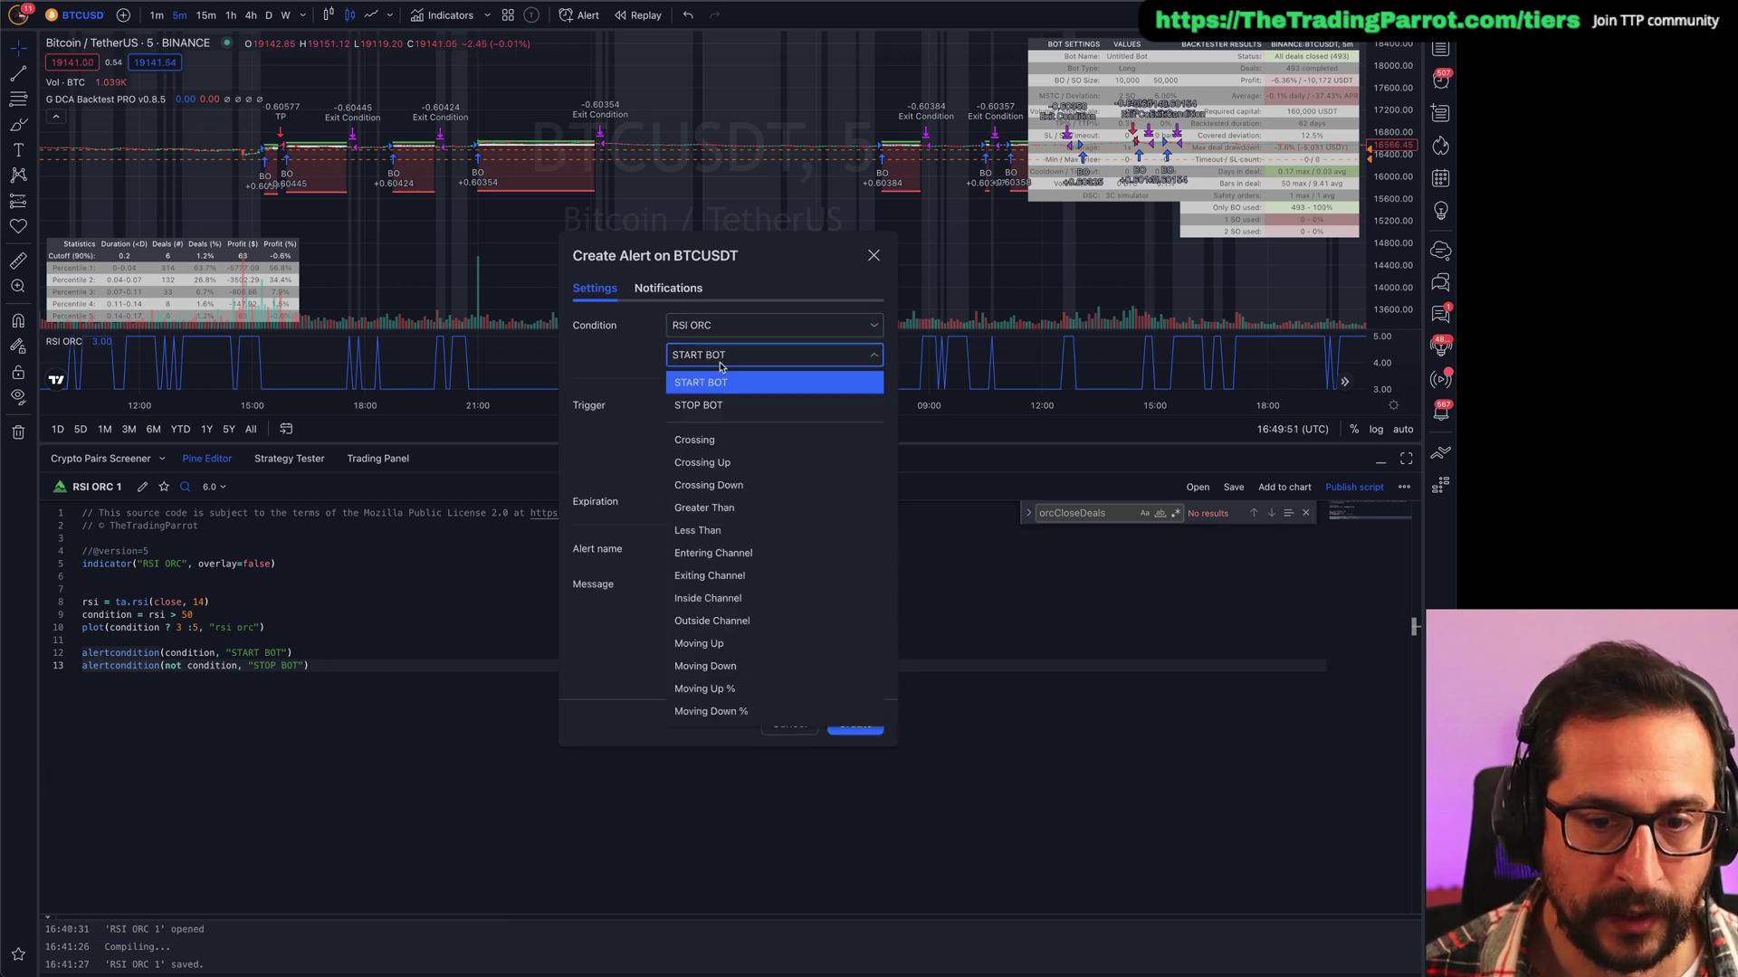
click(721, 359)
click(721, 358)
click(715, 374)
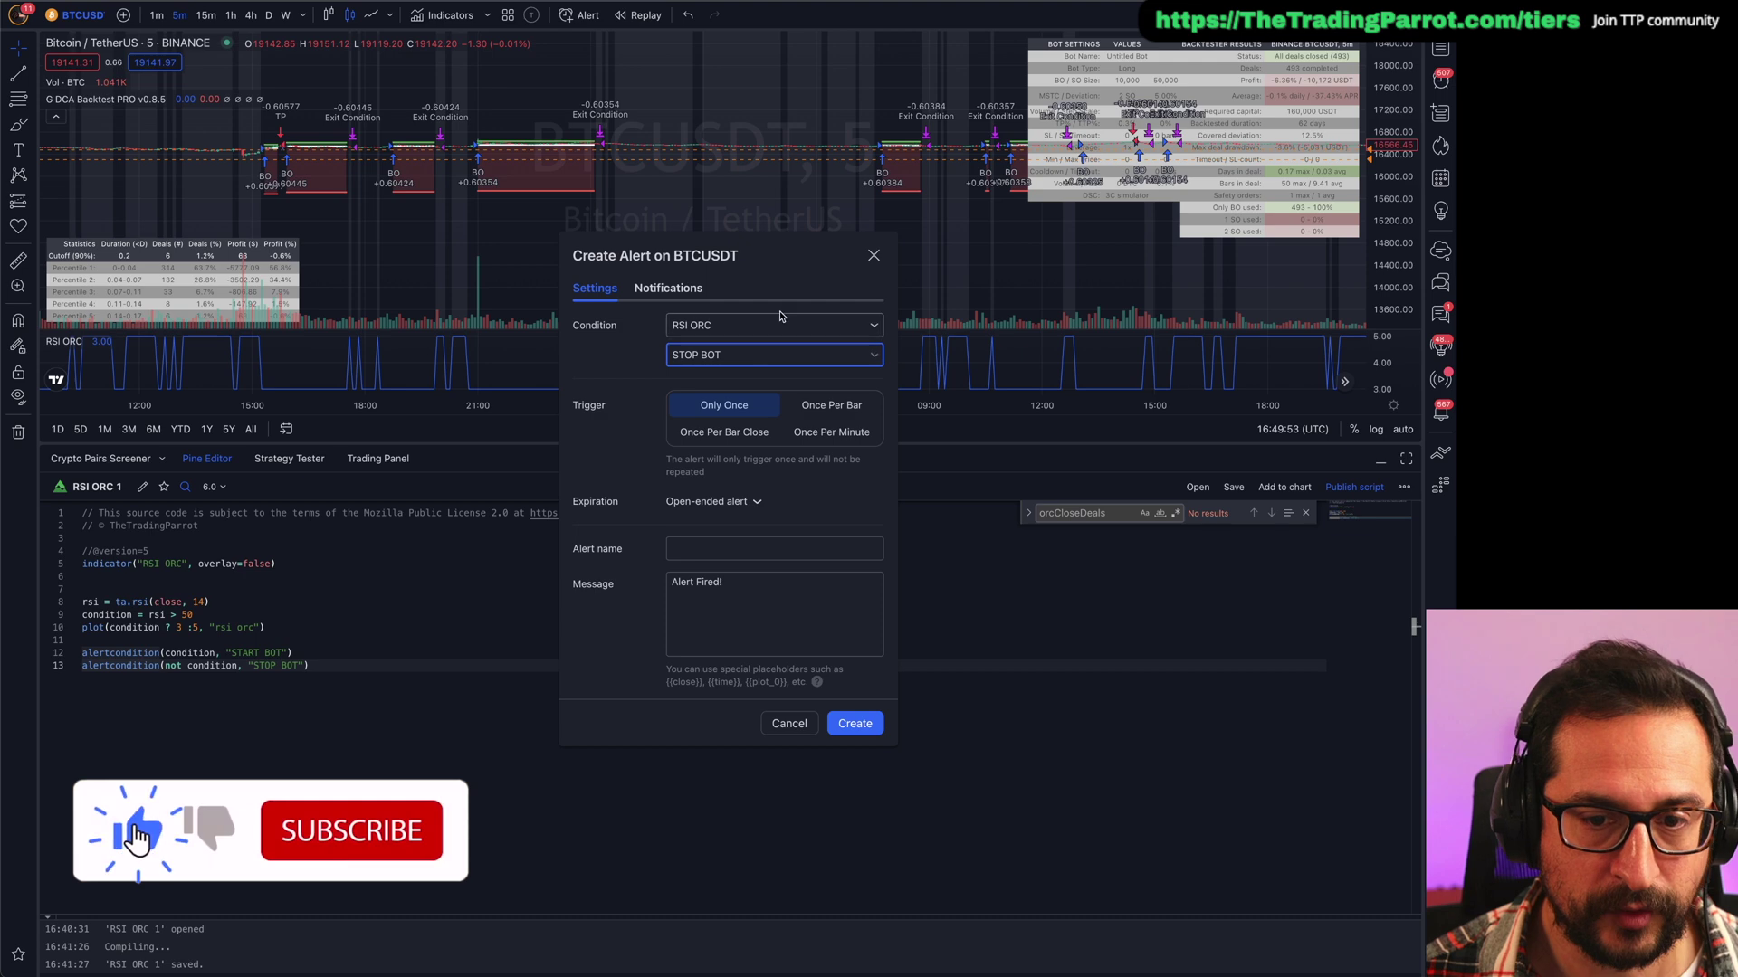
click(740, 439)
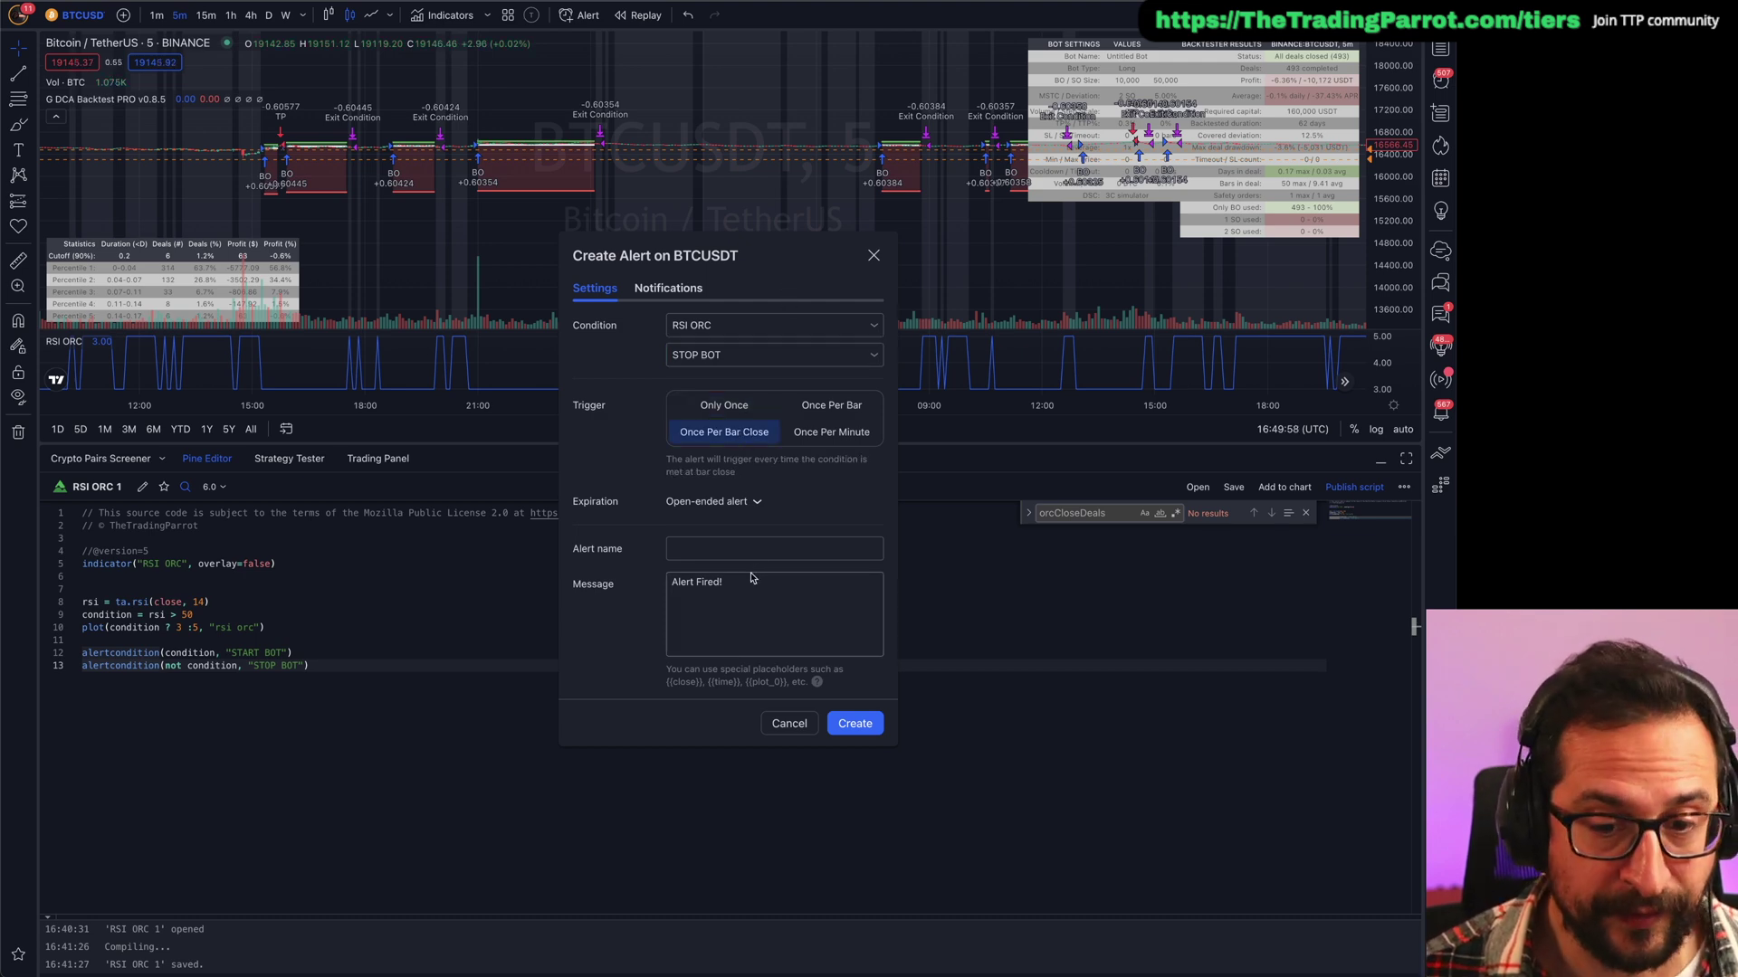
Enable the alert's Webhook URL notification and select the 'Alert Fired!' message text.
click(751, 599)
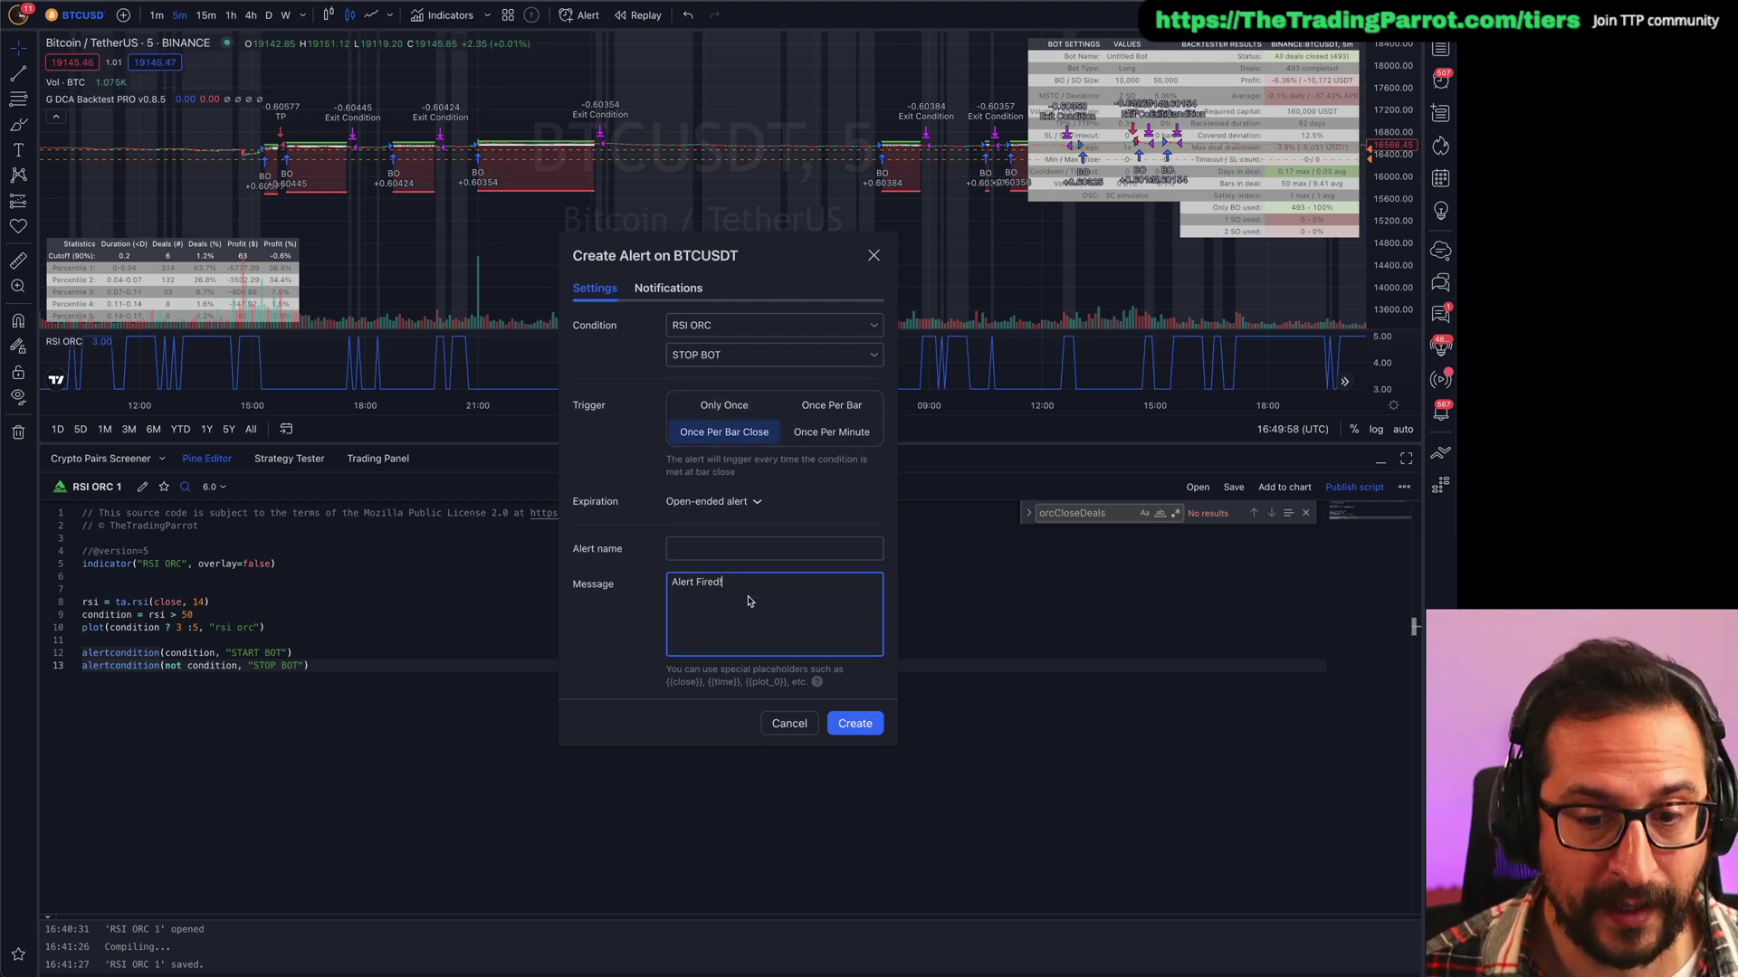
click(723, 549)
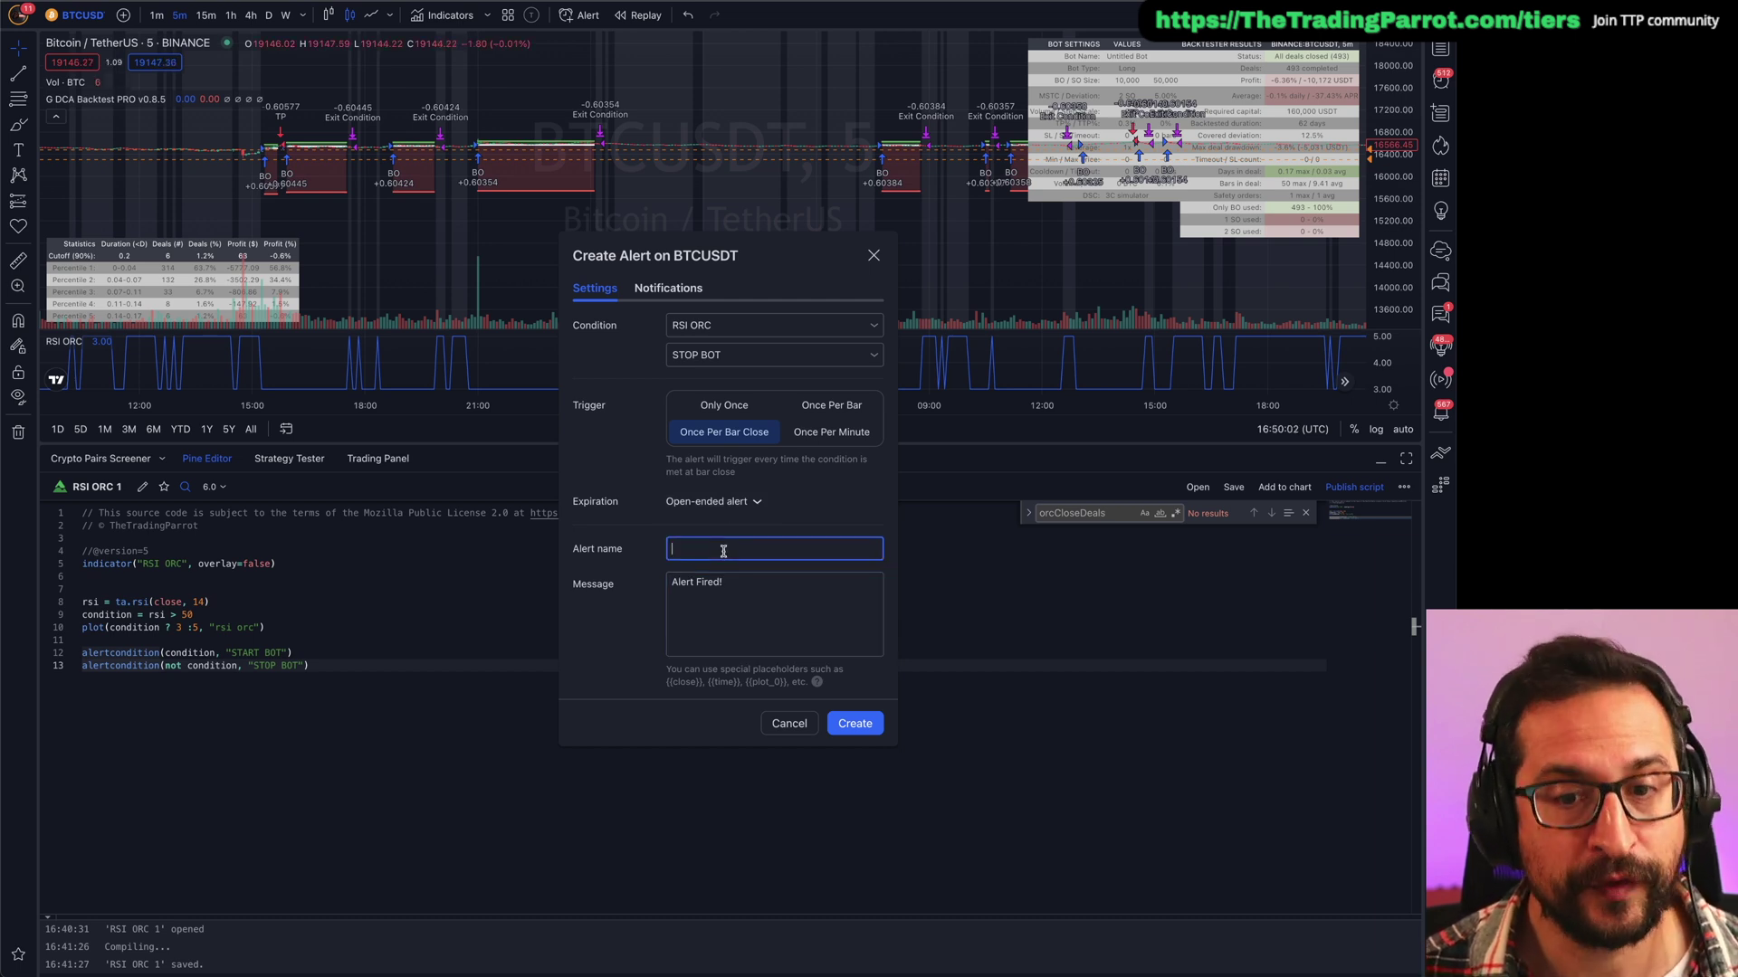
click(696, 289)
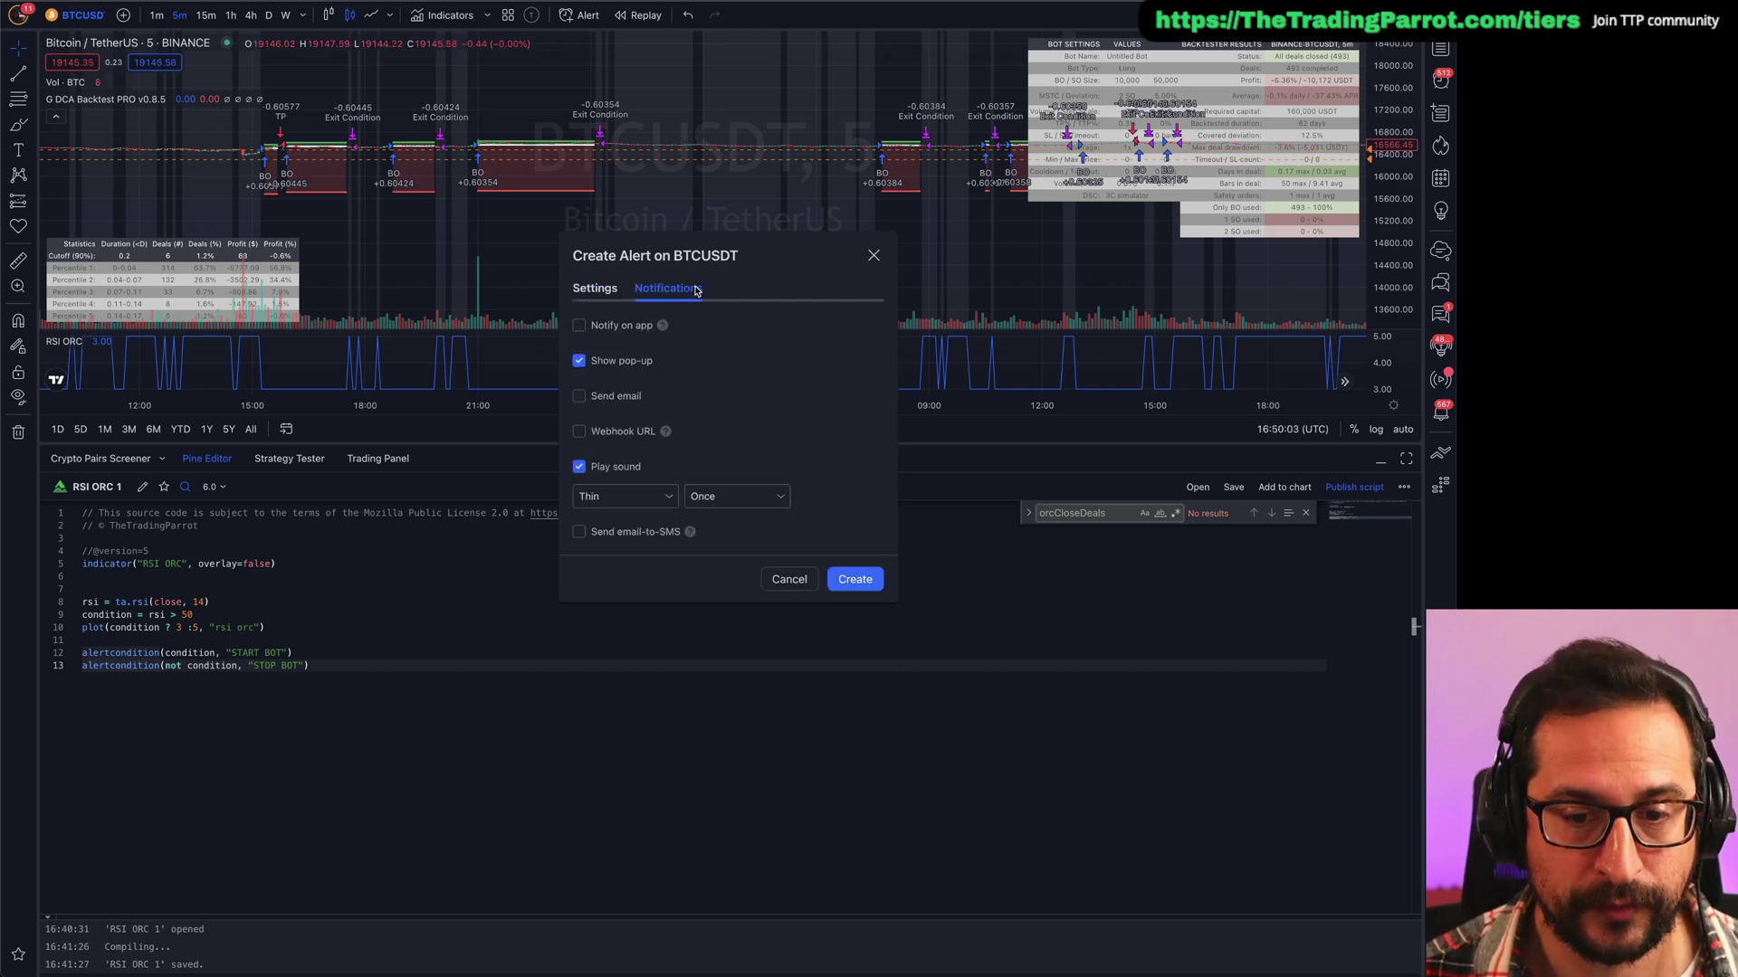
click(580, 432)
click(603, 464)
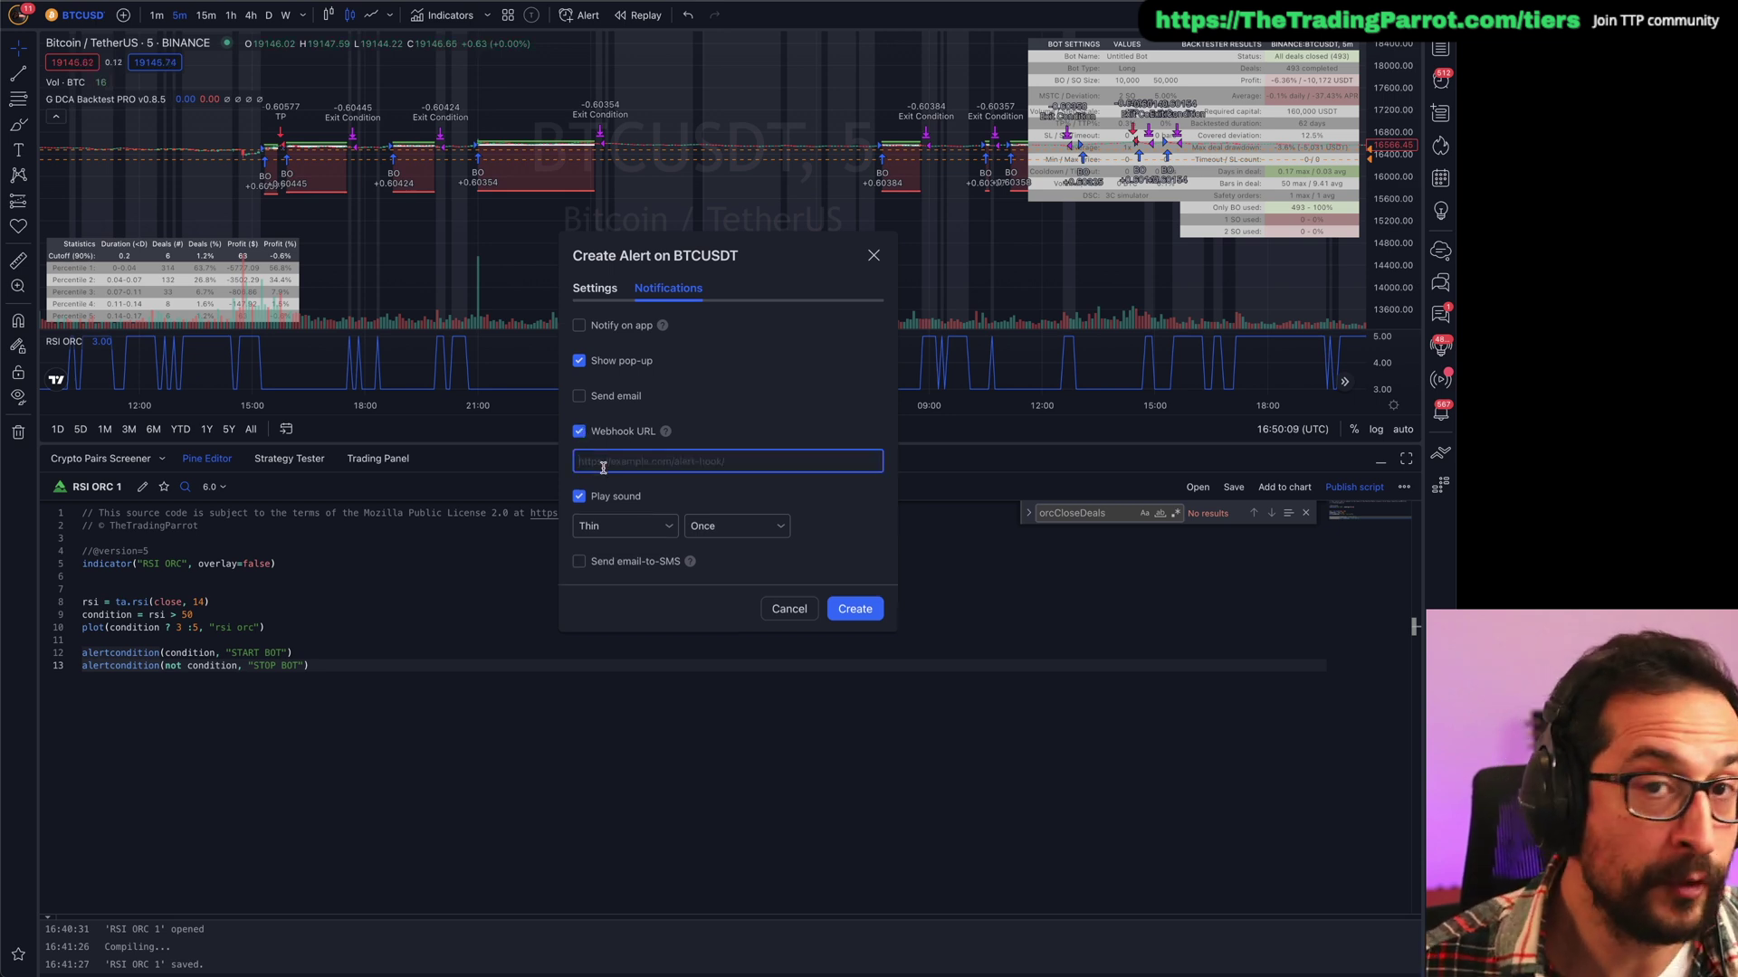
click(594, 289)
click(747, 589)
drag(748, 589, 667, 584)
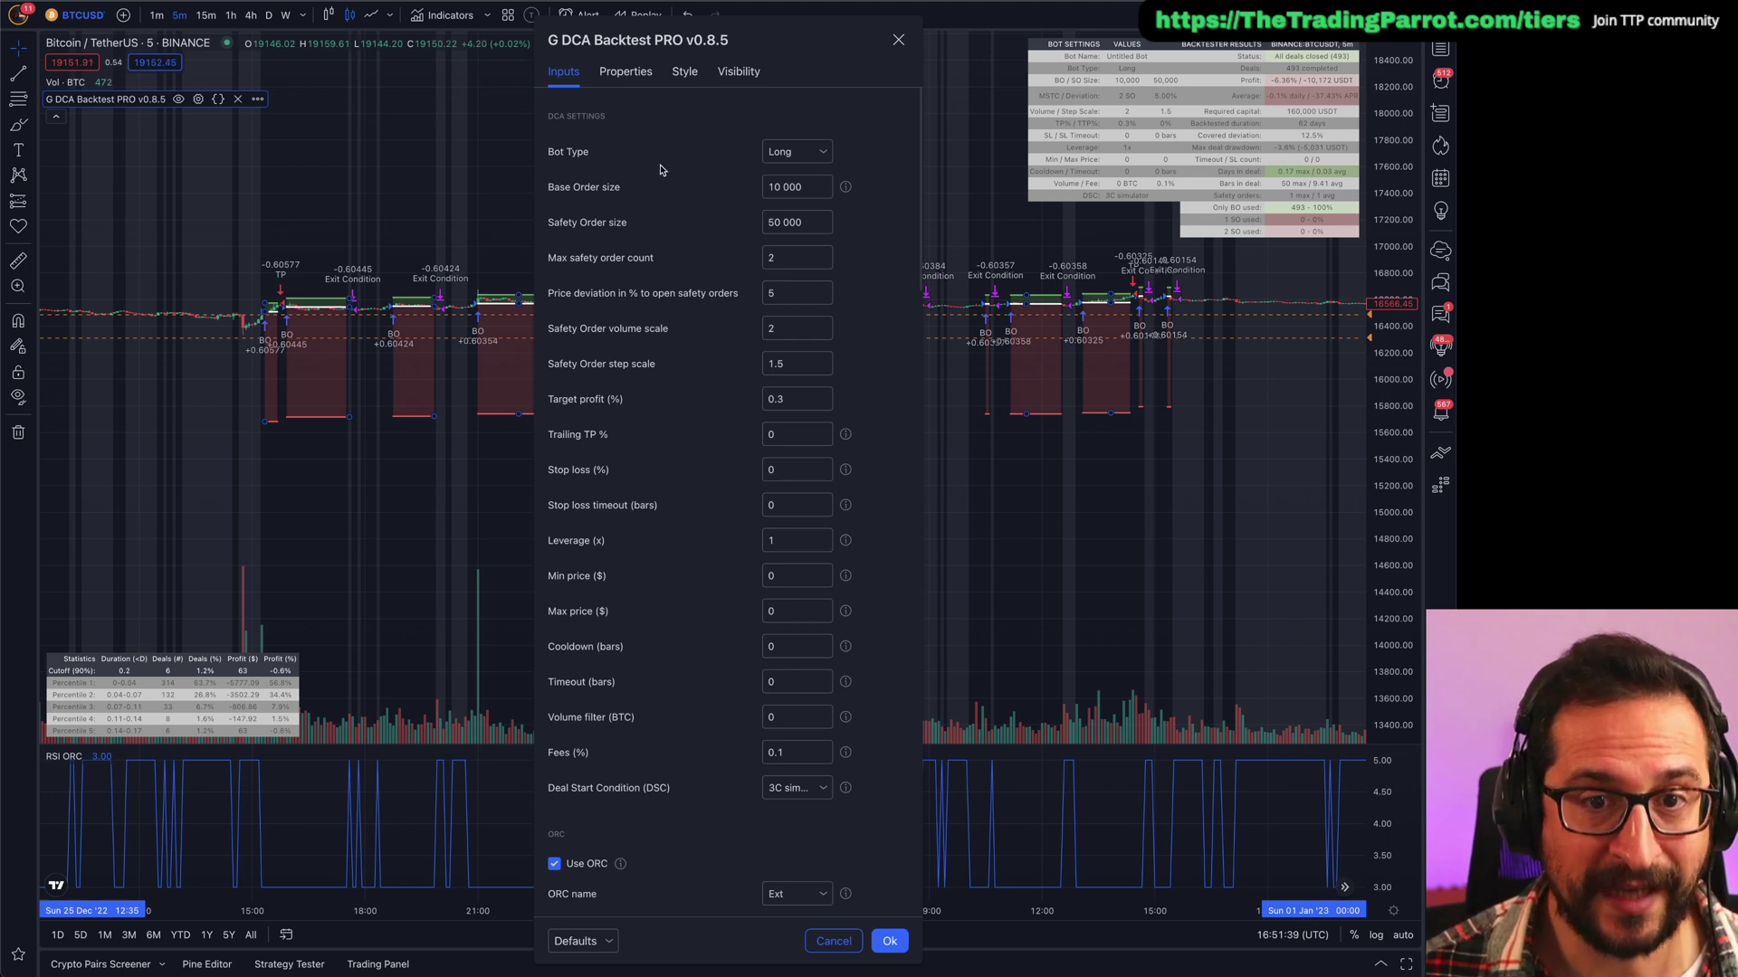
scroll(714, 519, down, 4)
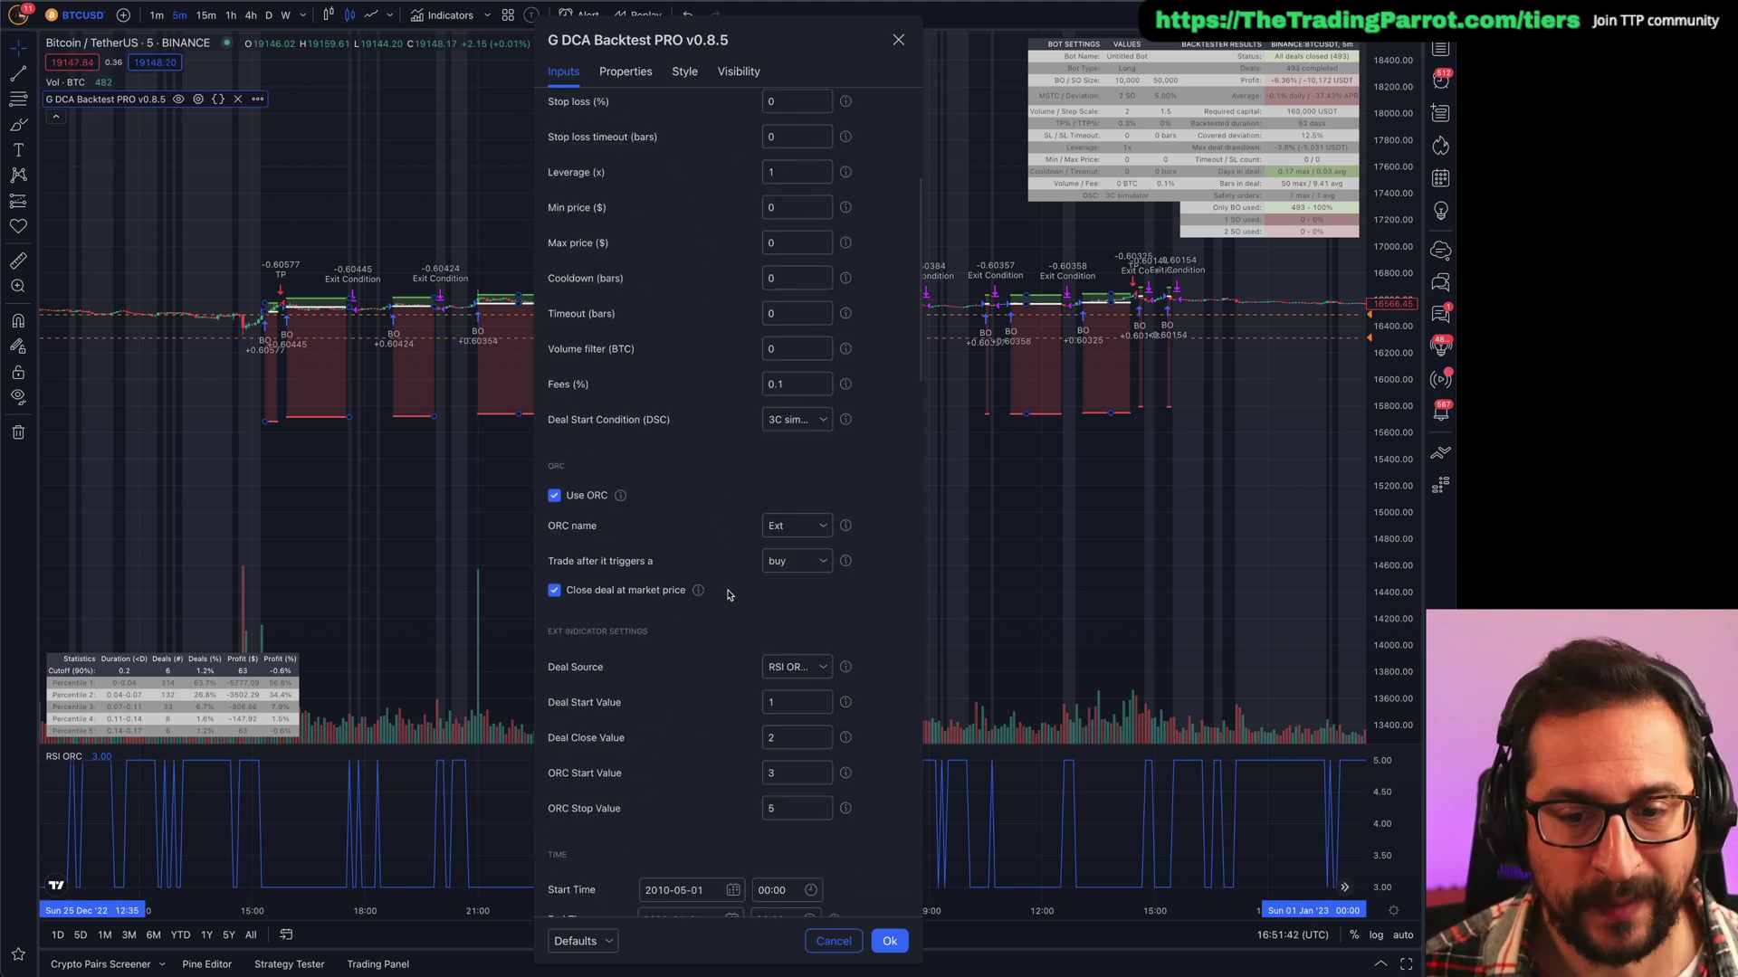